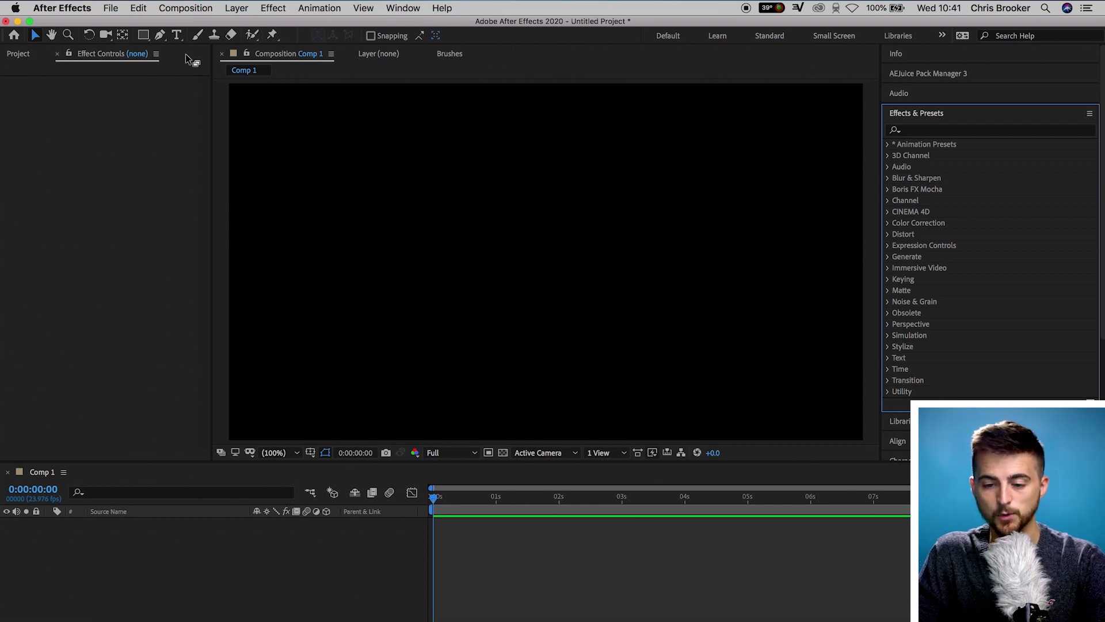
Create a white text layer in the composition reading the creator's surname in capital letters
left_click(177, 35)
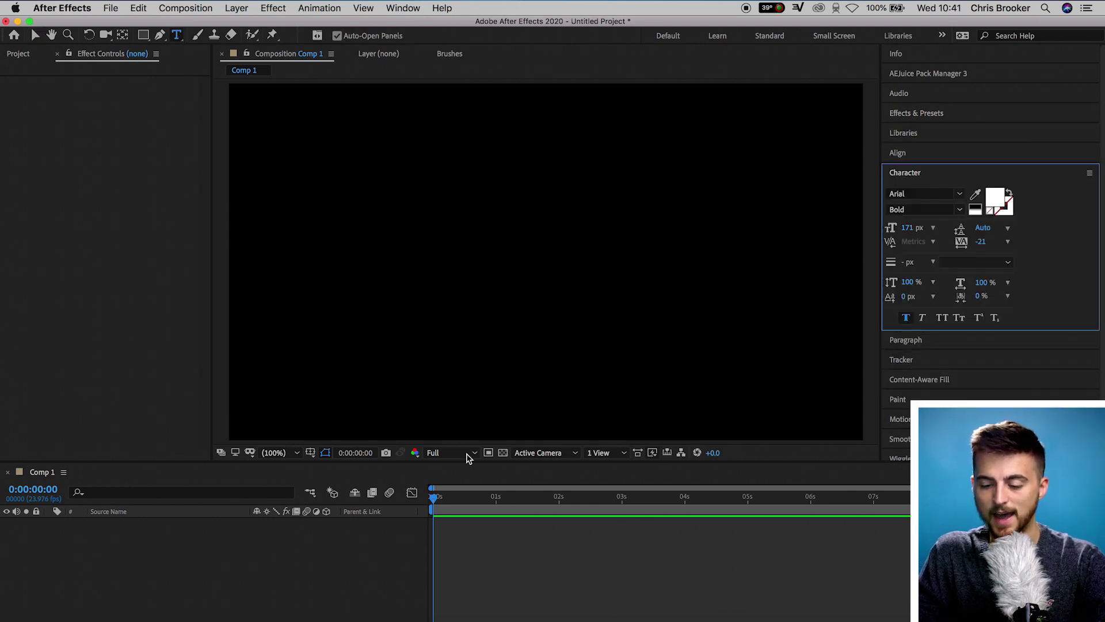
left_click(385, 255)
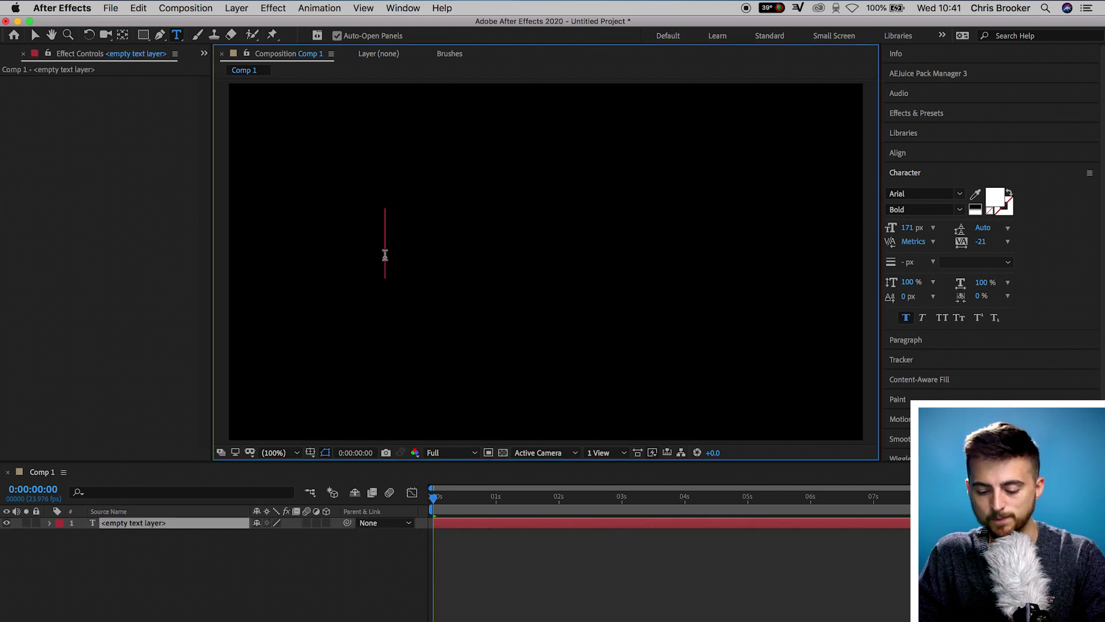
type("BROOKER")
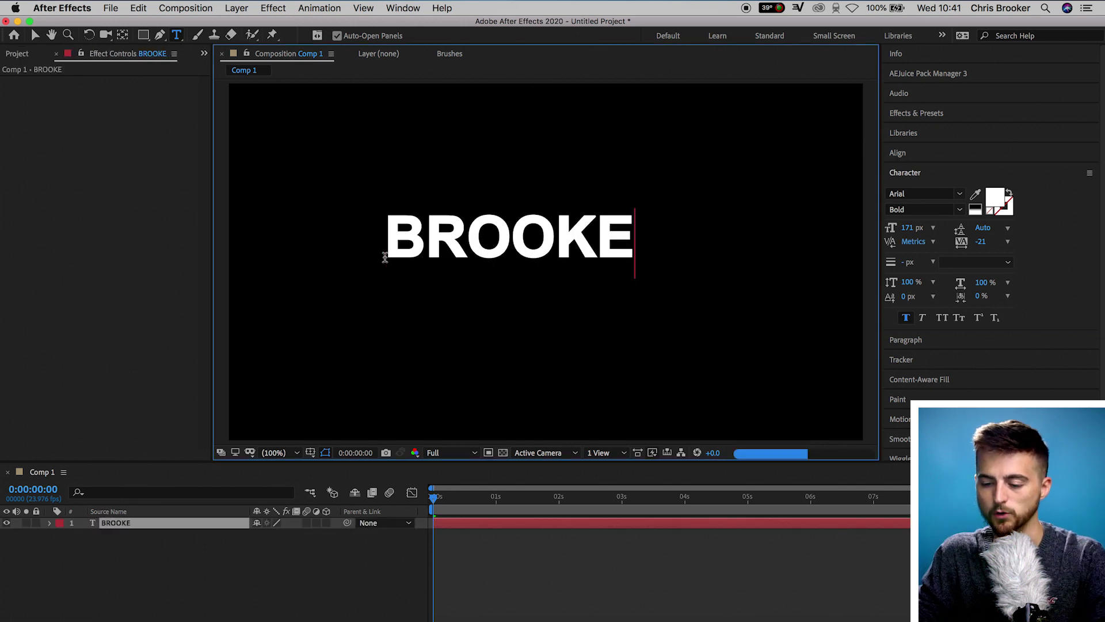
left_click(35, 35)
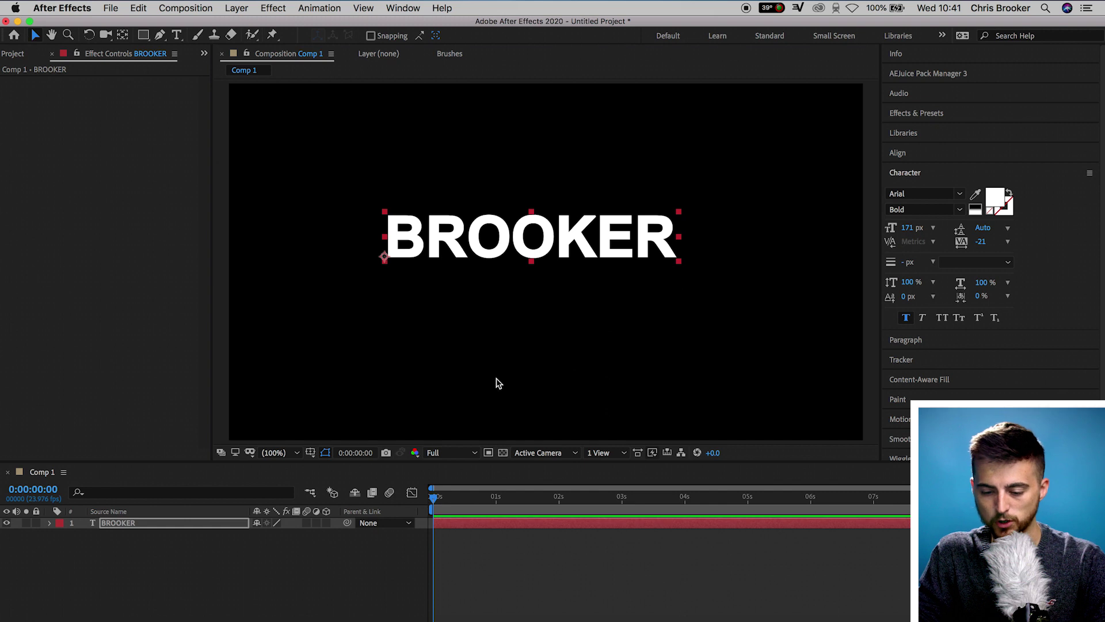
Centre the text in the composition using a temporary proportional grid as alignment guide
left_click(310, 452)
left_click(329, 477)
left_click_drag(584, 233, 599, 256)
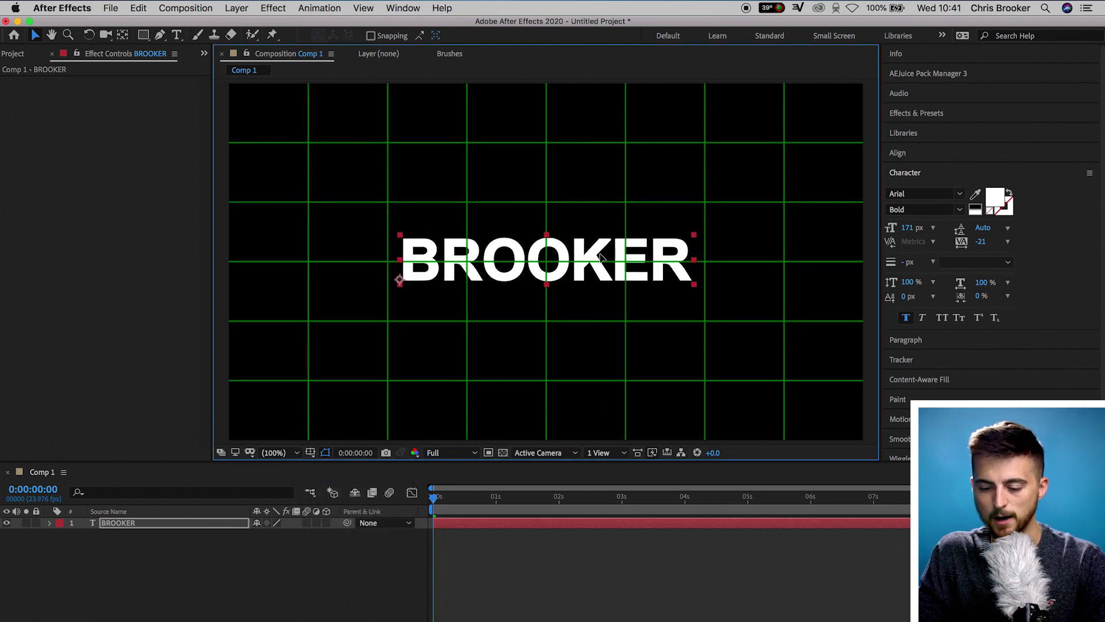
left_click(311, 452)
left_click(329, 477)
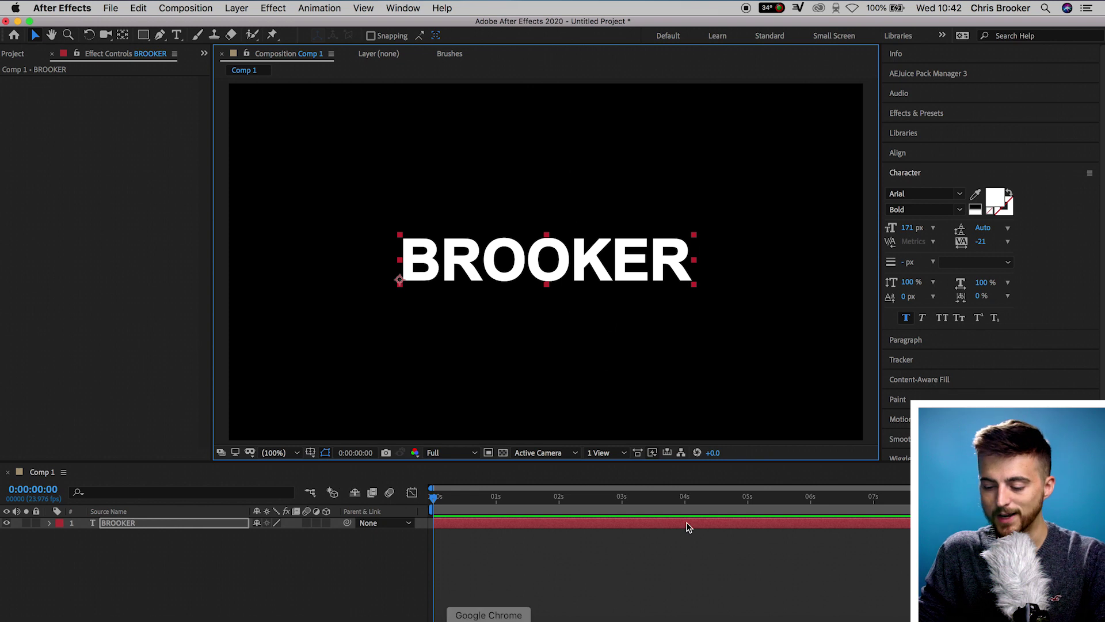
Change the text's fill colour to pure red, FF0000
left_click(995, 199)
left_click(961, 231)
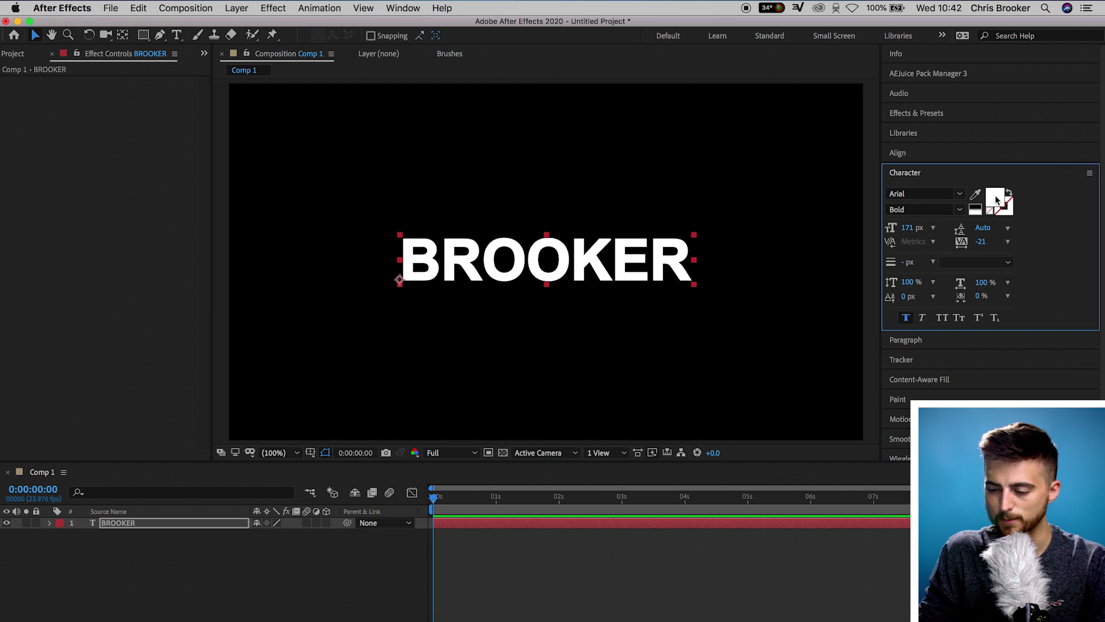
left_click(995, 198)
left_click_drag(772, 328, 852, 227)
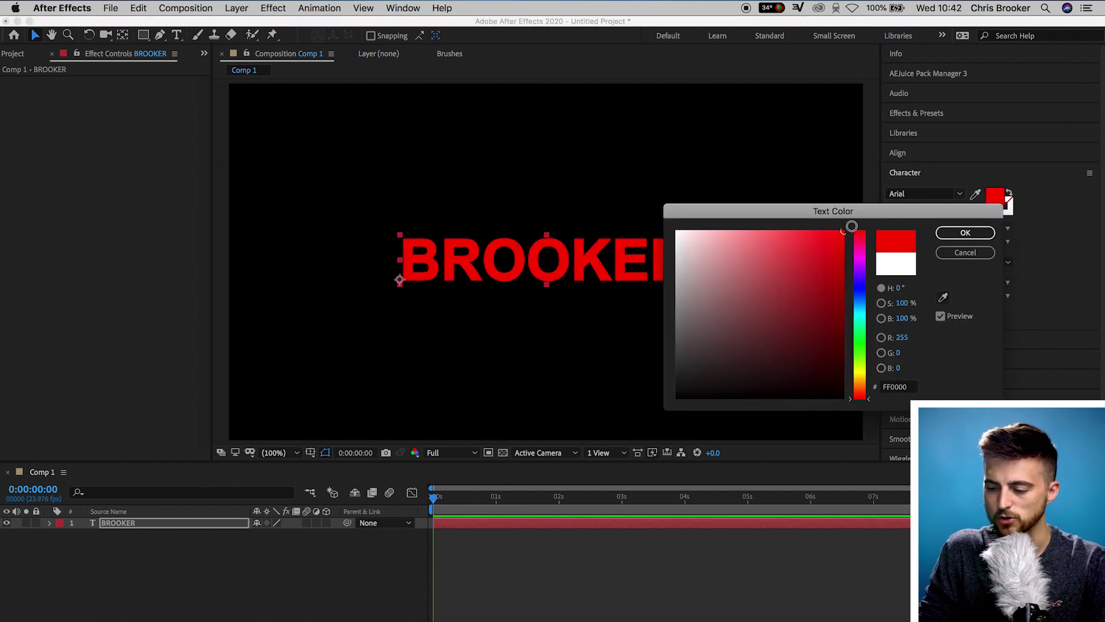
left_click(944, 234)
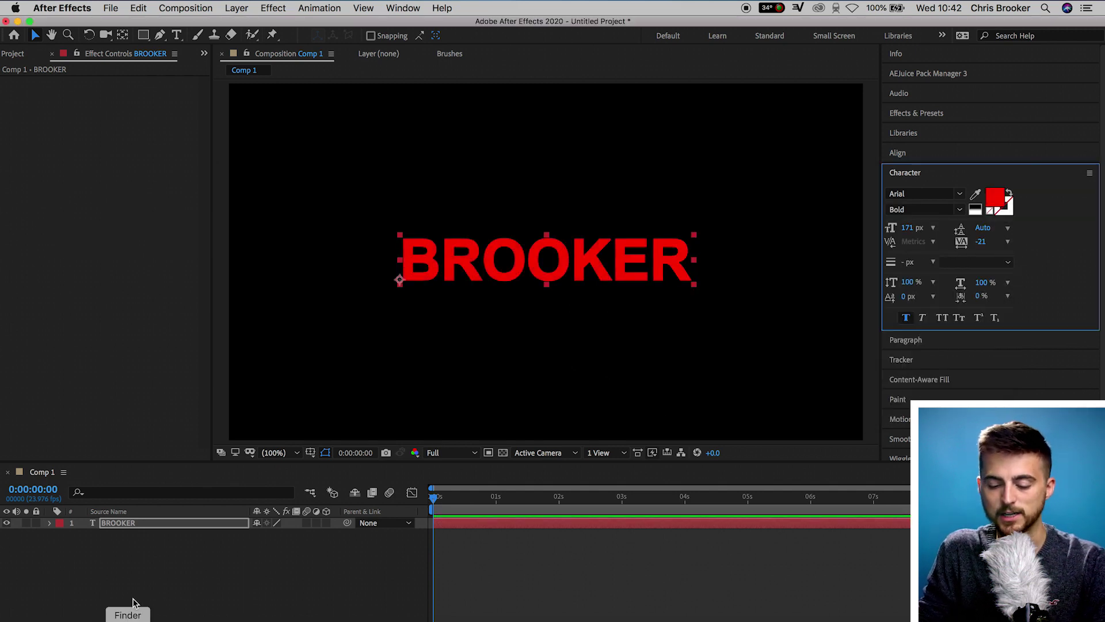
Duplicate the red text layer and set the copy's fill colour to blue, 0016FF
left_click(145, 523)
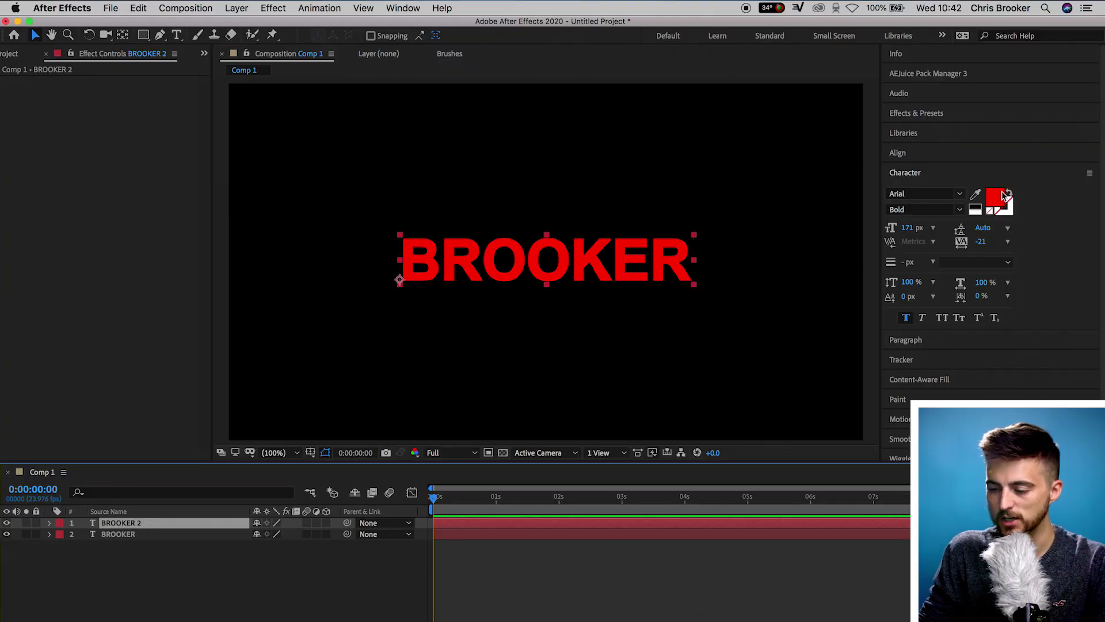
left_click(994, 199)
left_click(861, 288)
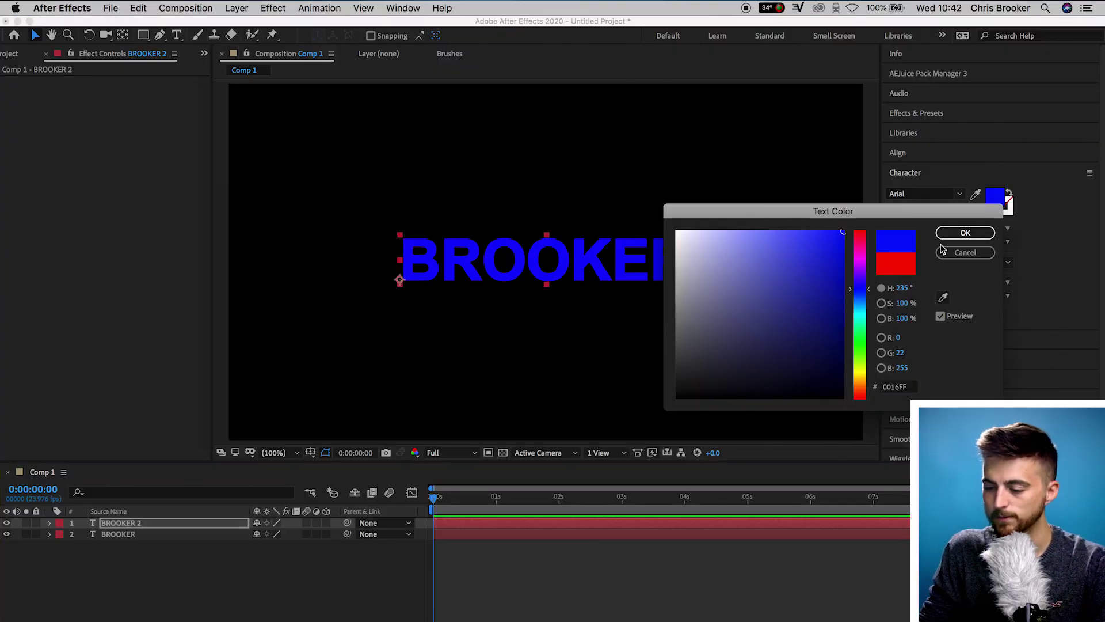
left_click(955, 233)
Duplicate the blue text layer and set the new copy's fill colour to green, 39FF00
left_click(137, 528)
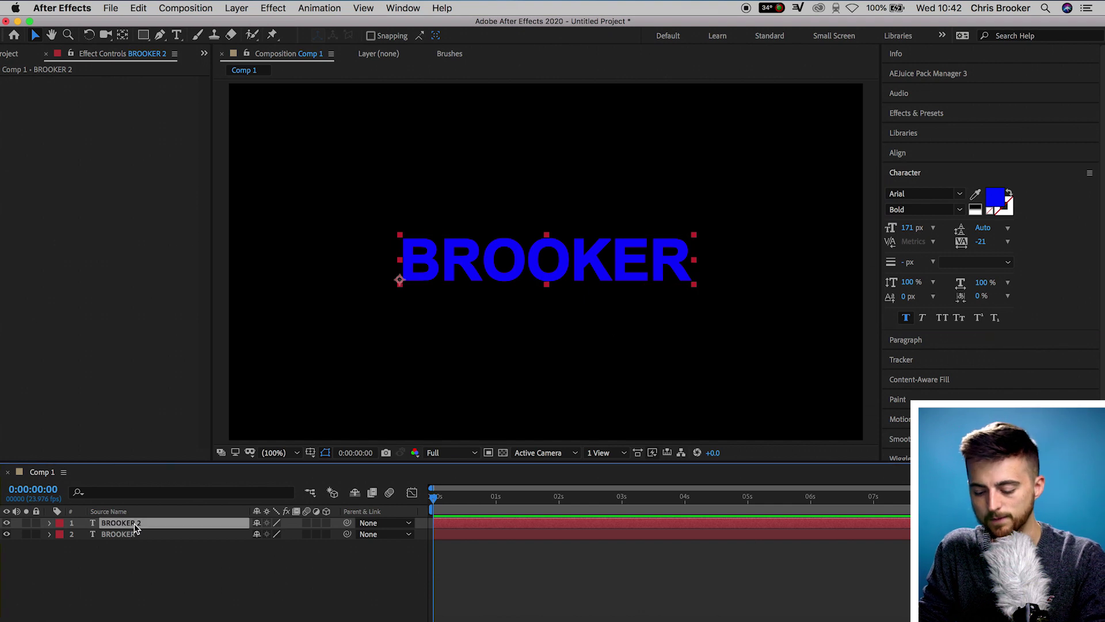
key("super+d")
left_click(996, 196)
left_click(862, 350)
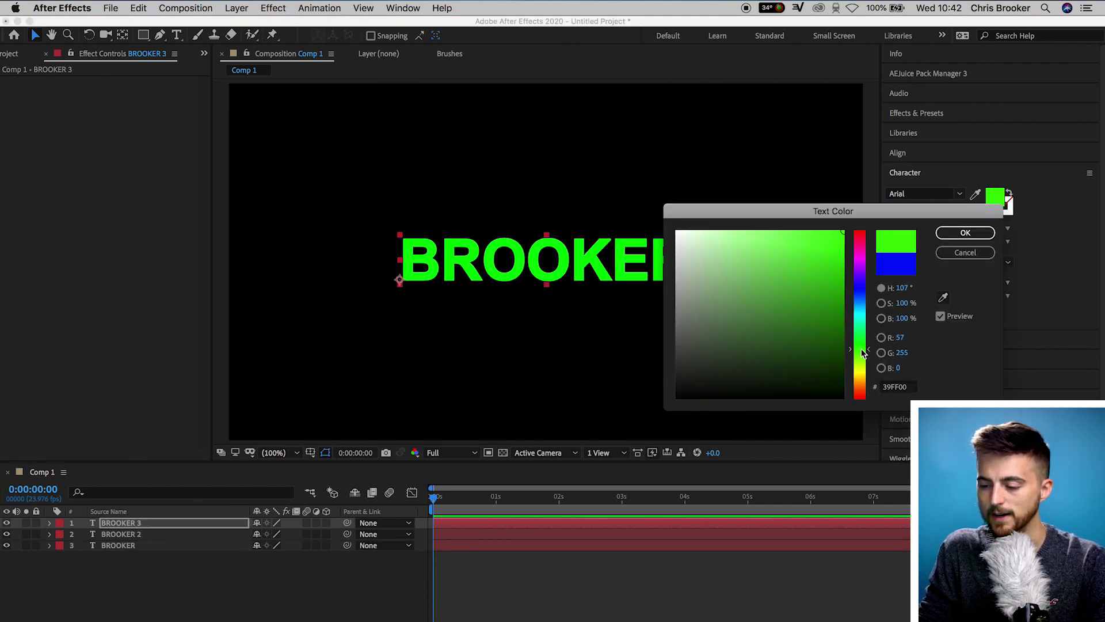
left_click(957, 231)
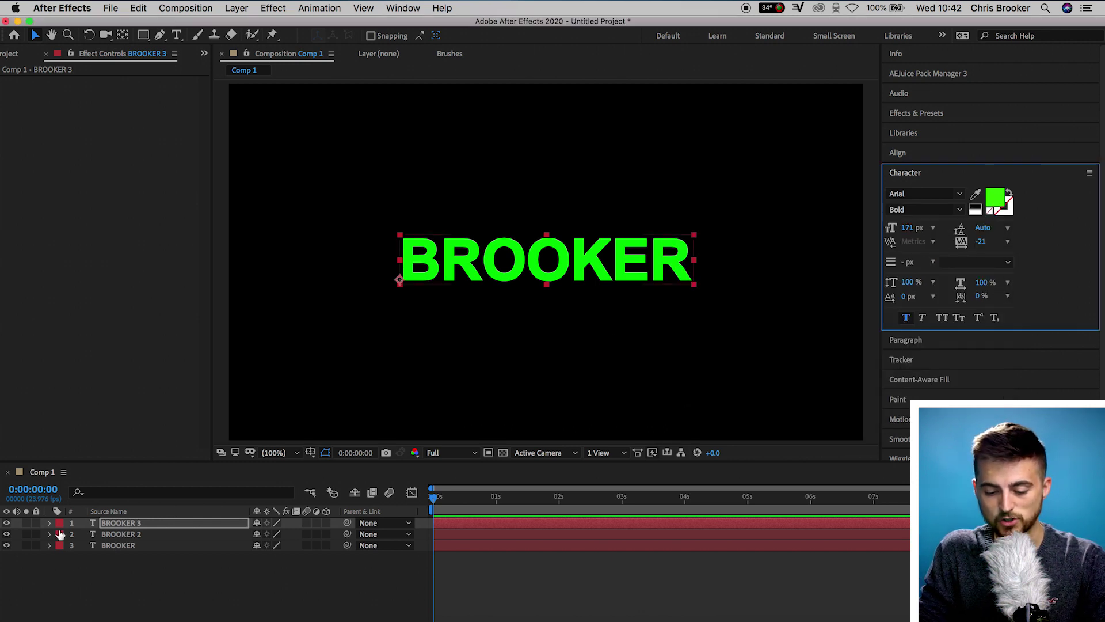
Assign a Green label to the green text layer and a Blue label to the blue text layer
left_click(61, 525)
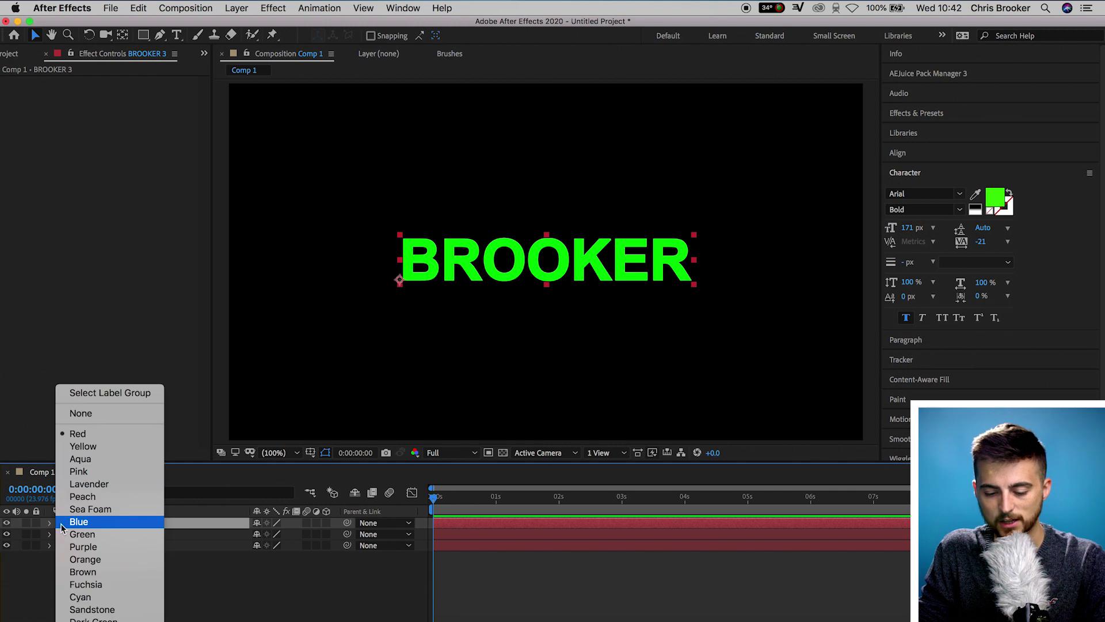
left_click(65, 534)
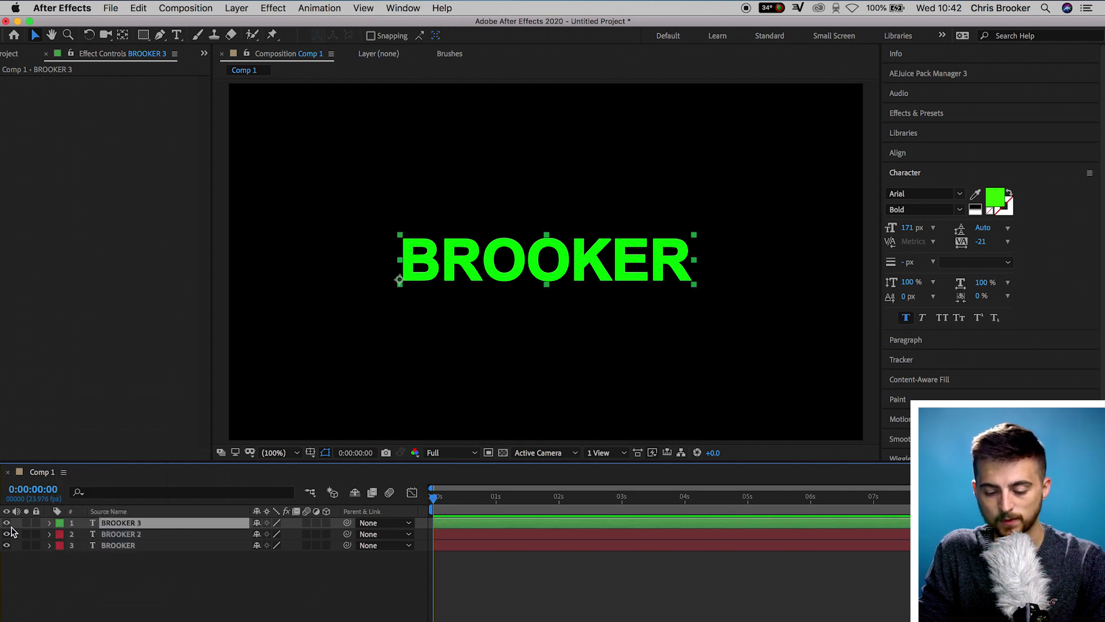
left_click(6, 523)
left_click(67, 532)
left_click(59, 534)
left_click(61, 529)
left_click(7, 522)
left_click(455, 568)
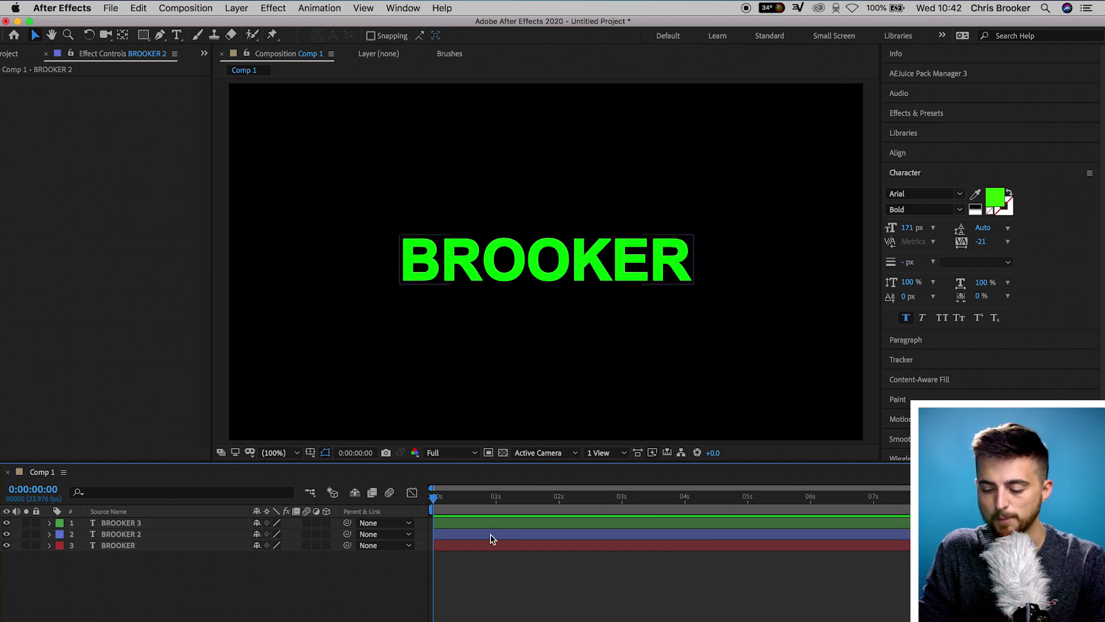
key("space")
key("space")
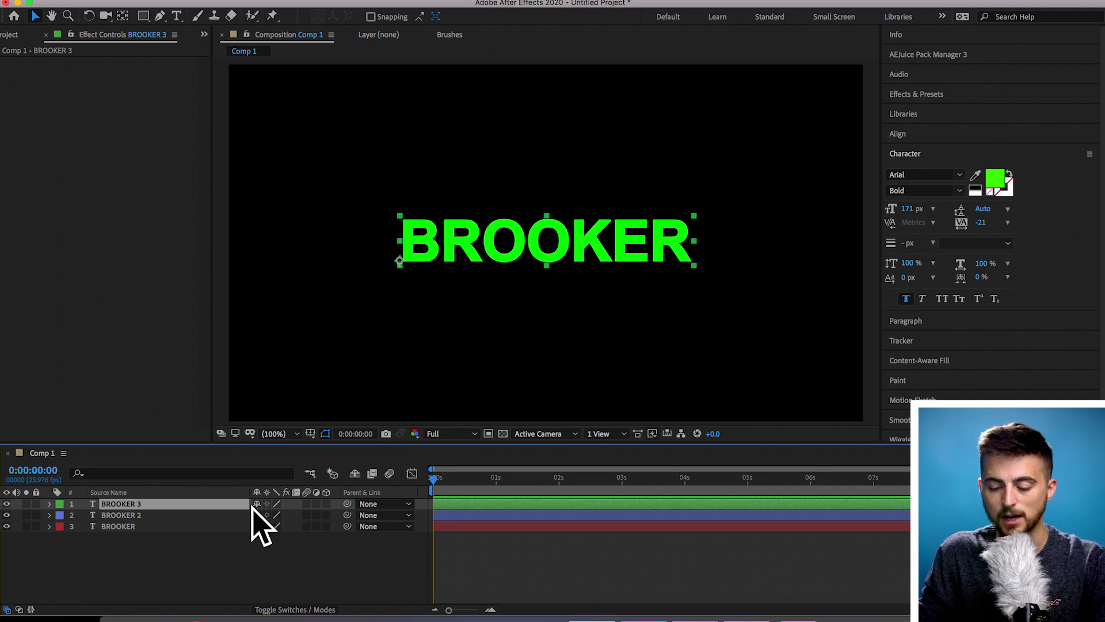
Set the blending mode of the green and blue text layers to Screen
left_click(294, 610)
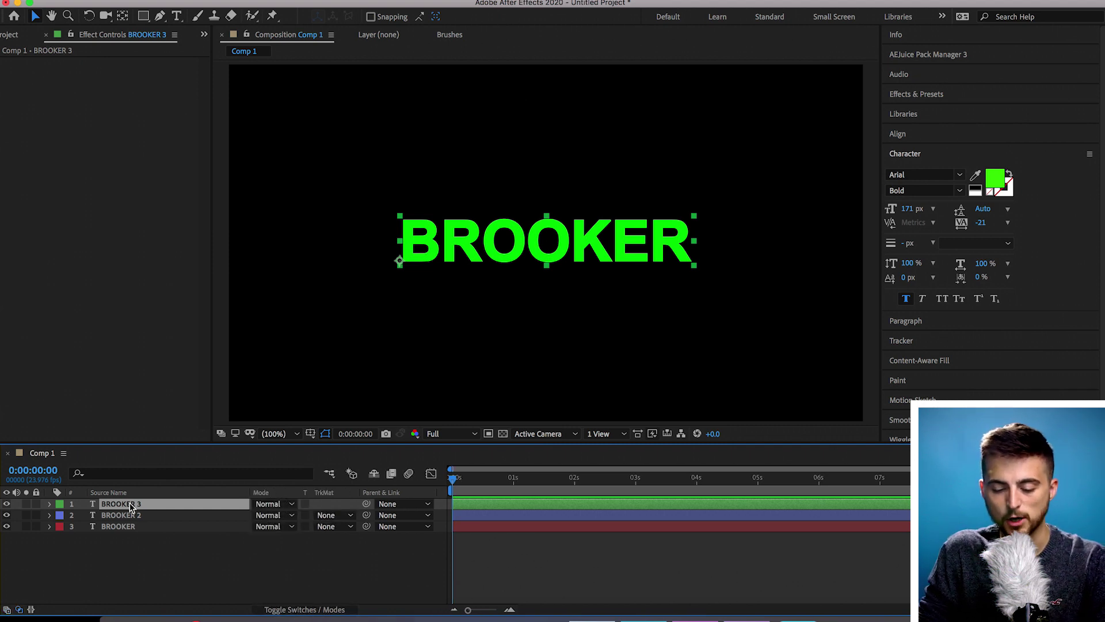
left_click(267, 504)
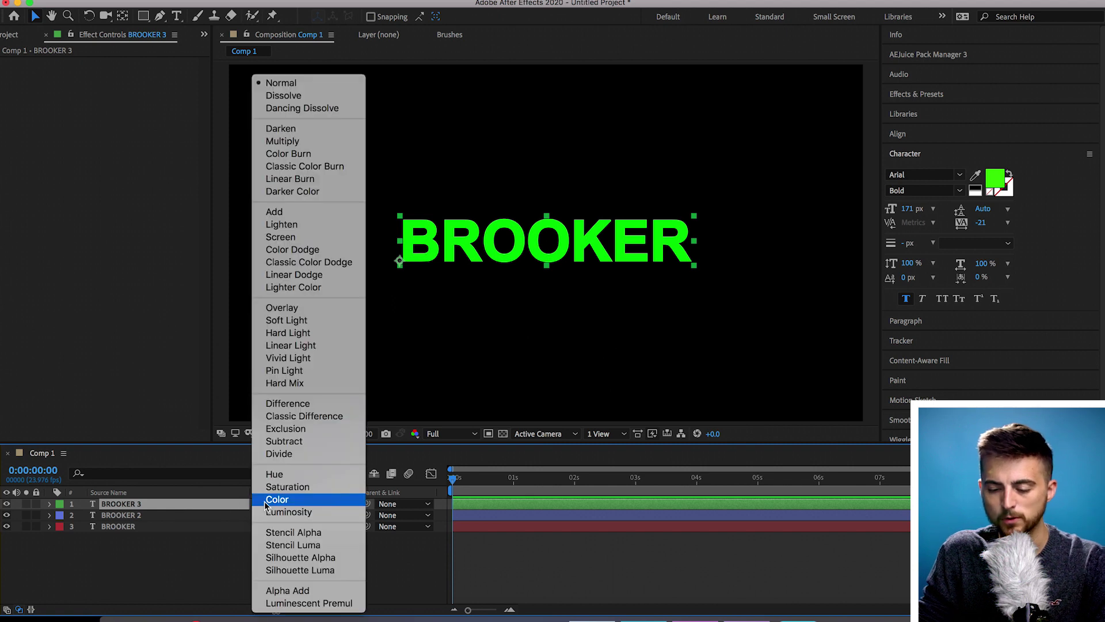
left_click(316, 247)
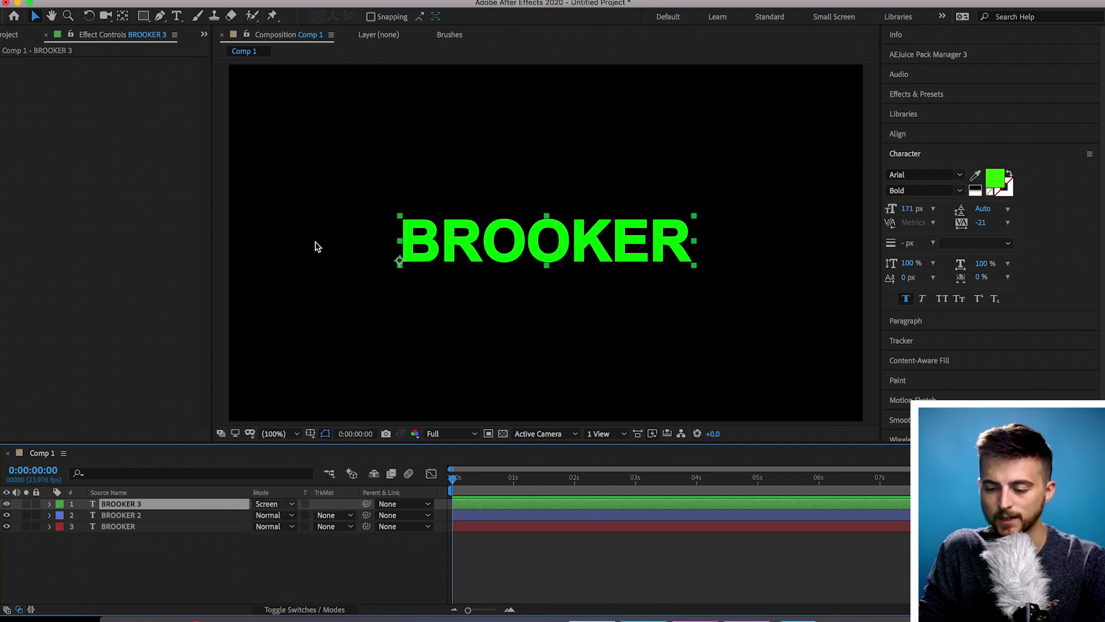
left_click(198, 516)
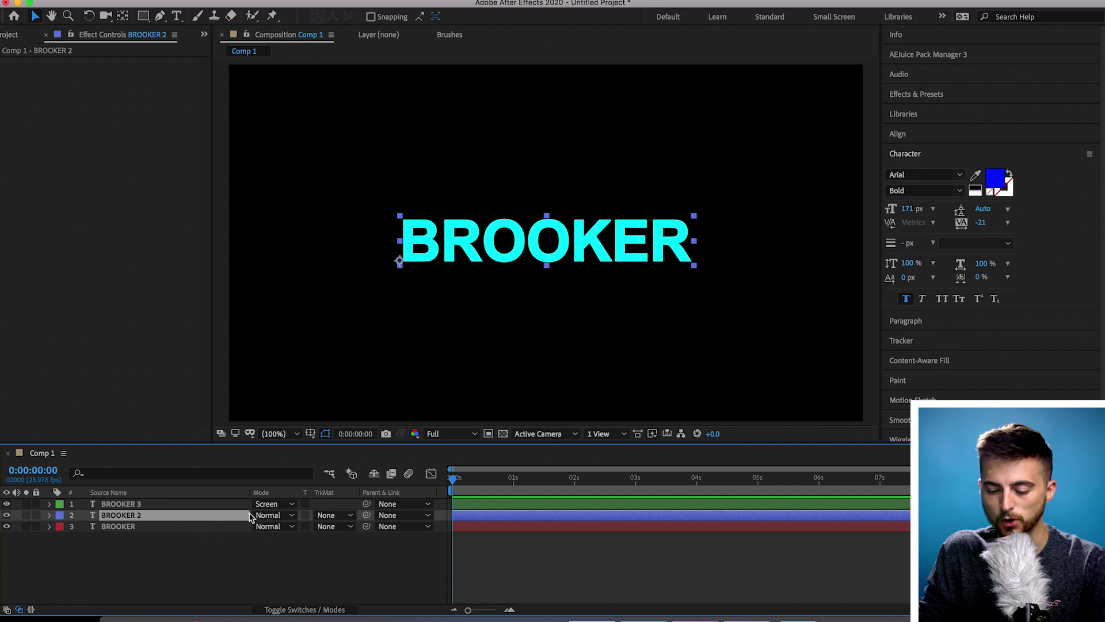
left_click(253, 516)
left_click(307, 245)
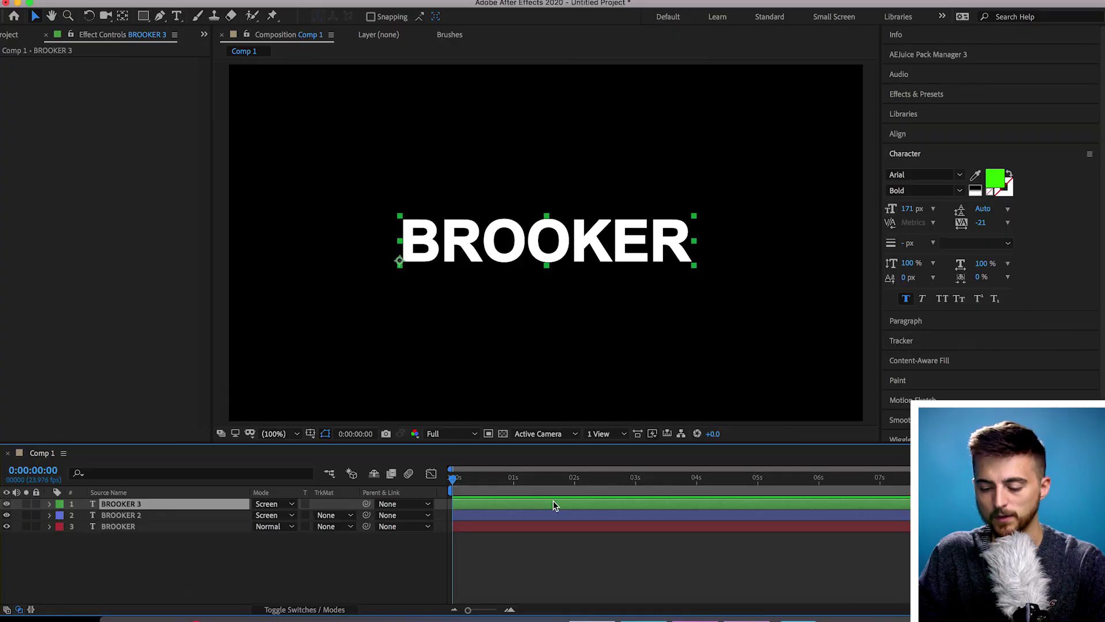
Start Position, Scale and Rotation keyframes on the green text layer at 0:00:00:22
left_click_drag(467, 484, 510, 485)
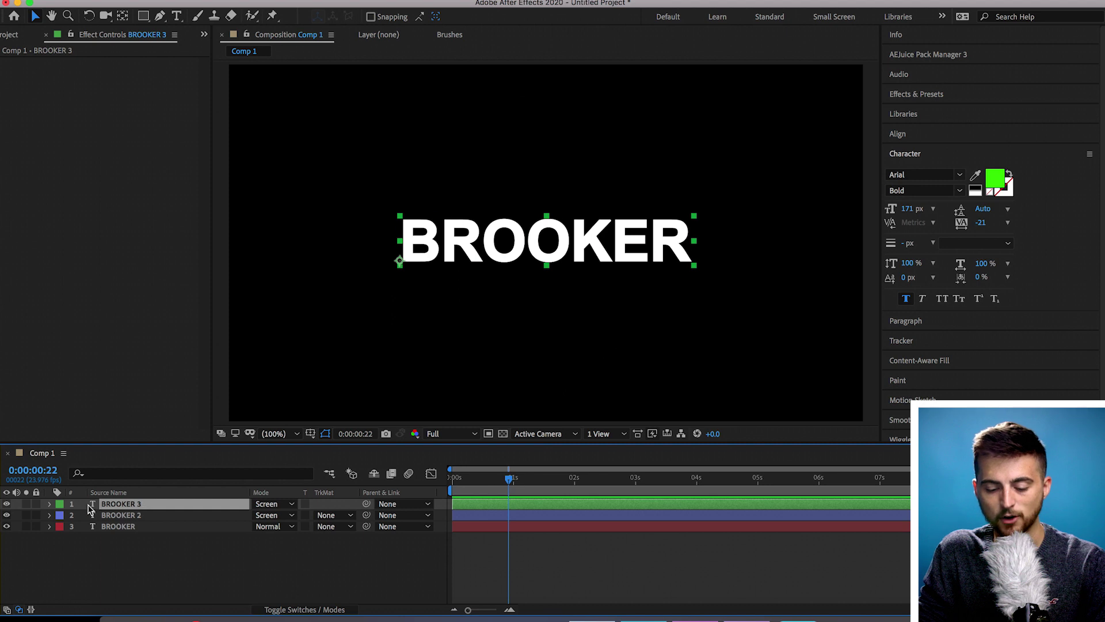
left_click(50, 504)
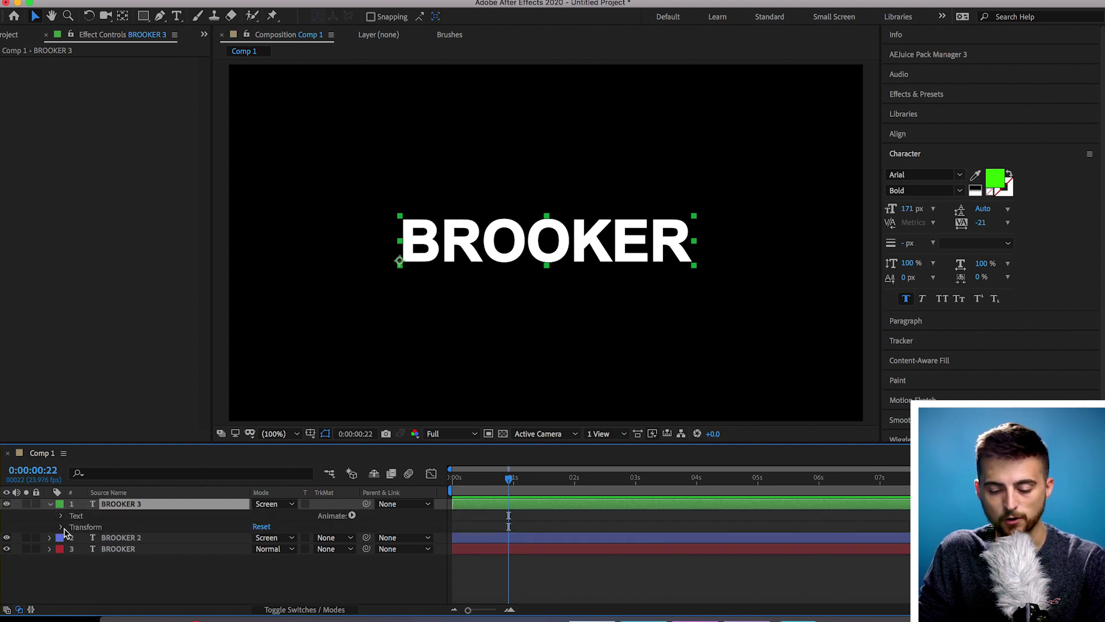
left_click(61, 527)
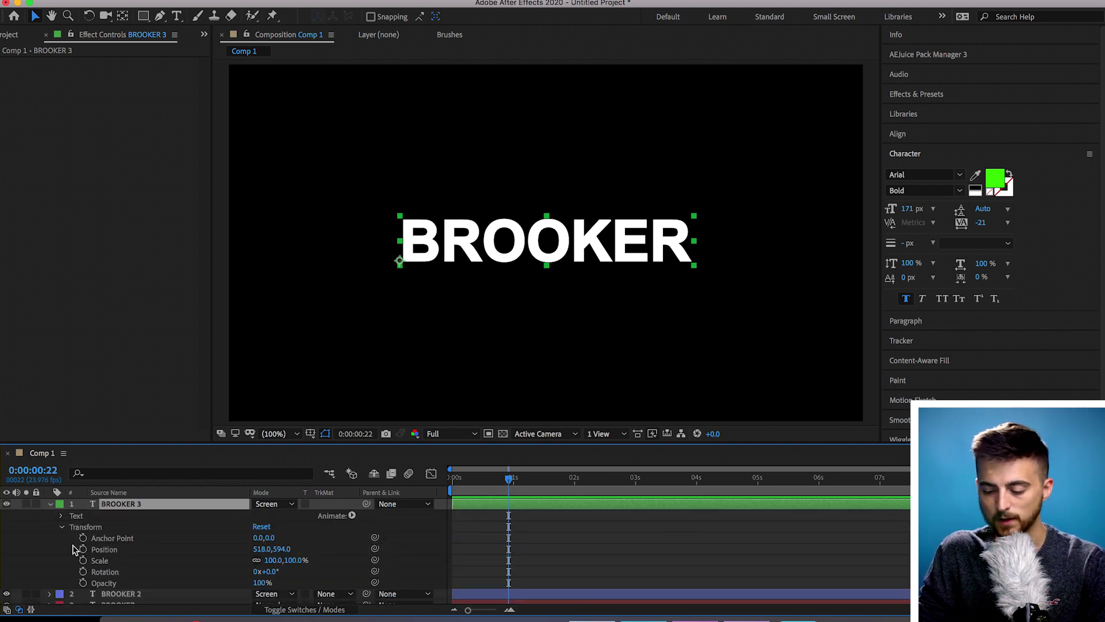
left_click(567, 572)
key("equal")
key("equal")
key("equal")
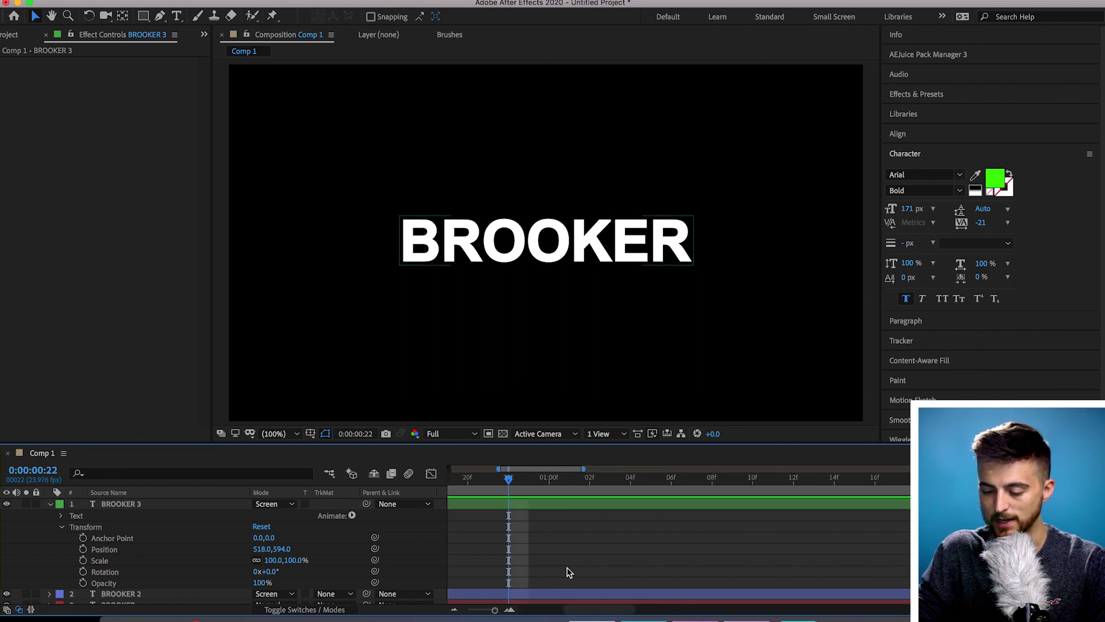
key("minus")
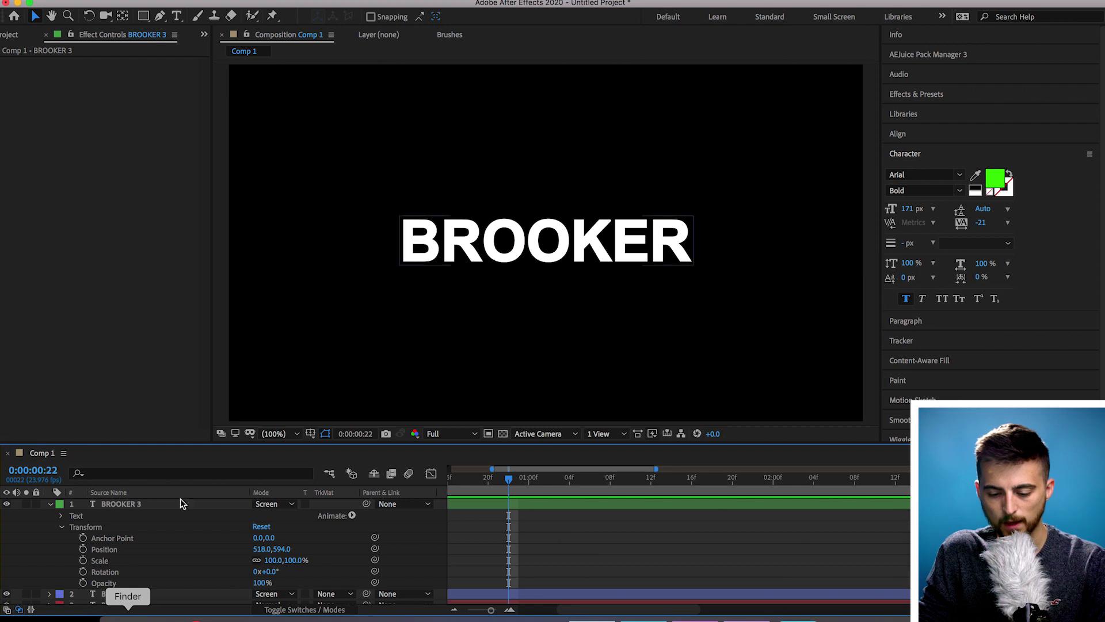
left_click(84, 549)
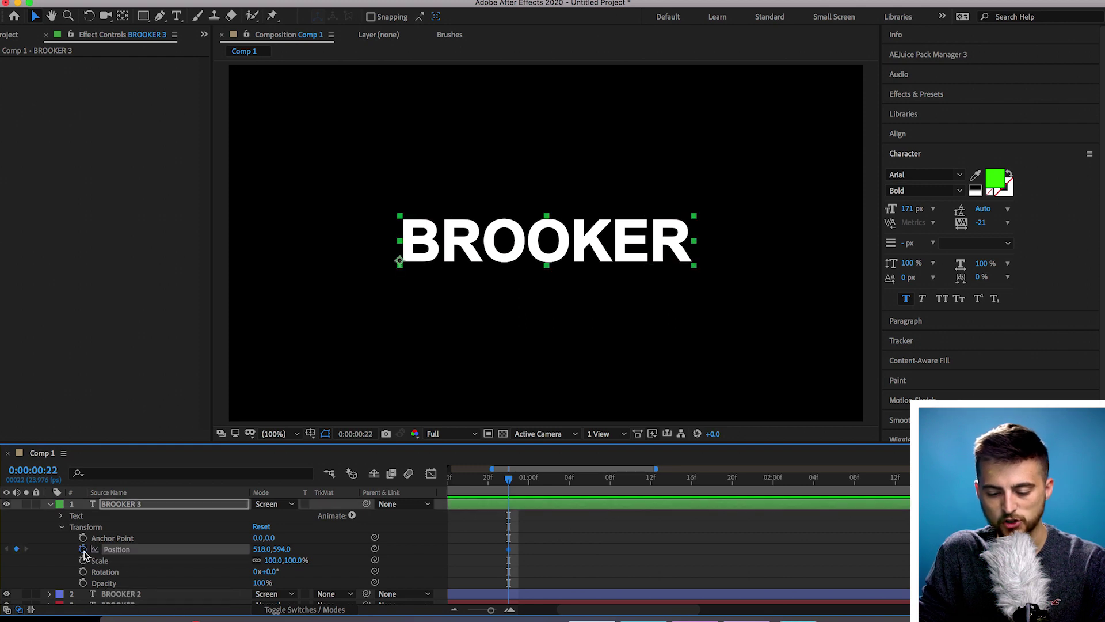
left_click(83, 561)
left_click(83, 572)
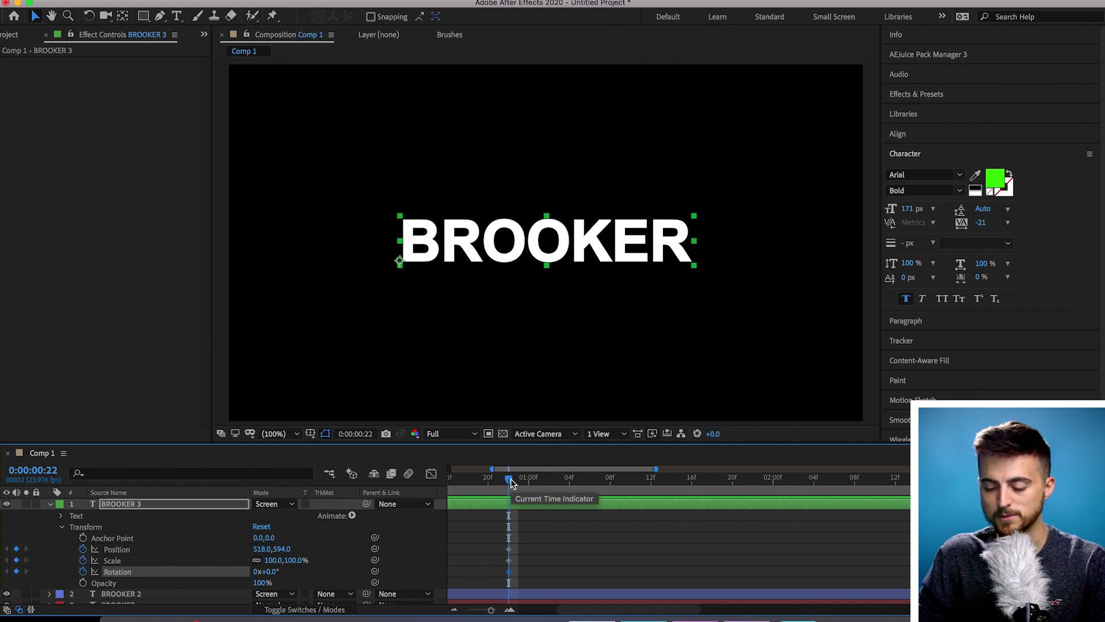
Add Position, Scale and Rotation keyframes to the green text layer at 0:00:01:01 without changing their values
left_click_drag(510, 482, 540, 479)
left_click(16, 549)
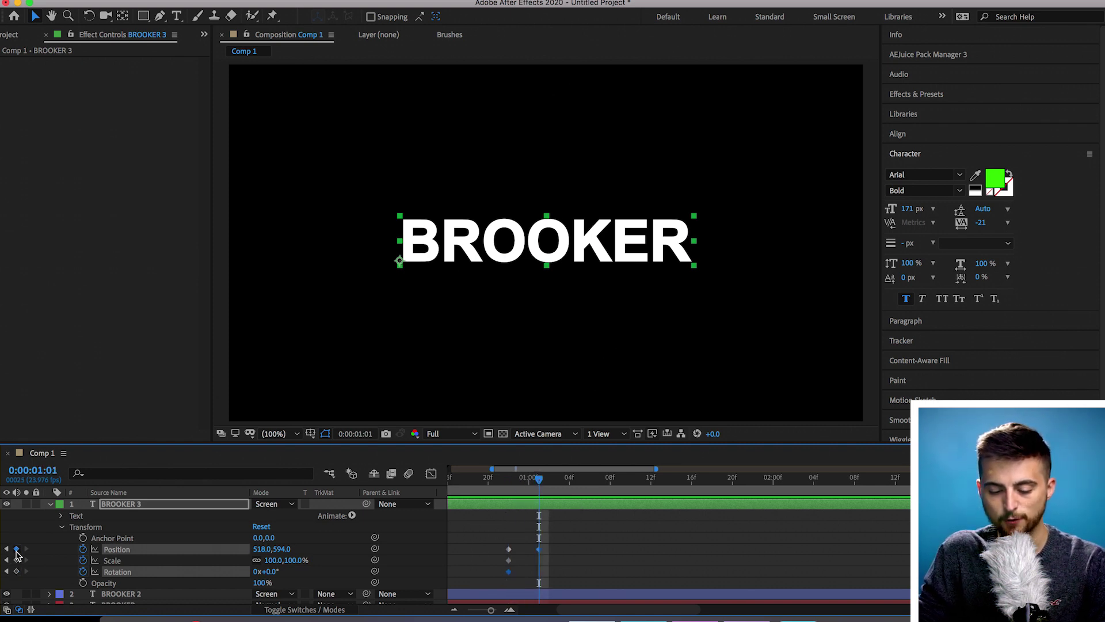
left_click(16, 560)
left_click(16, 571)
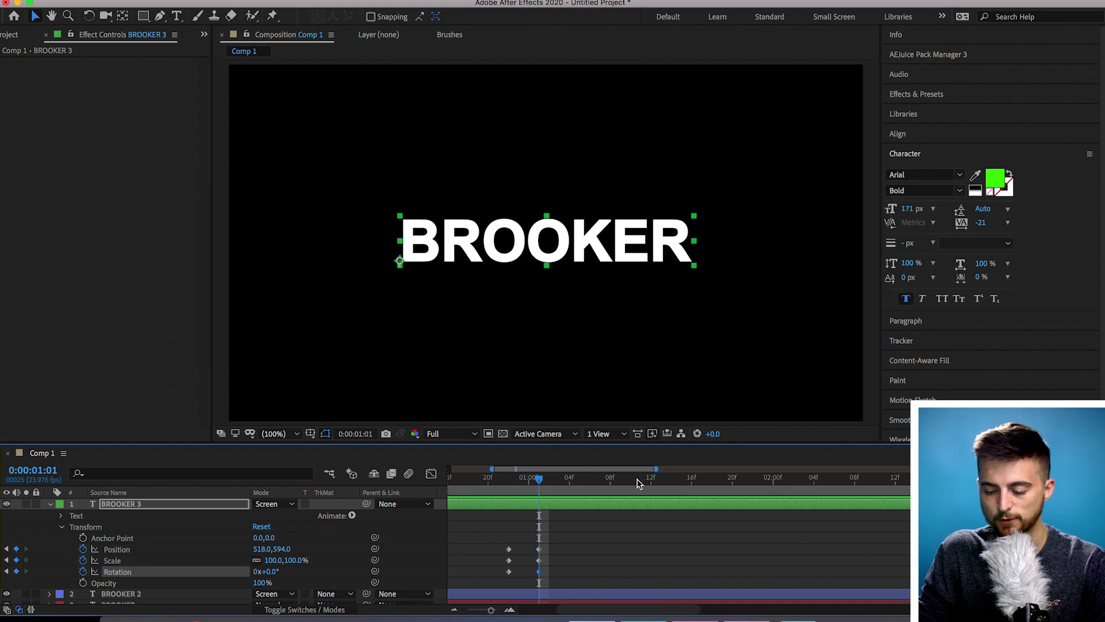
Add closing Position, Scale and Rotation keyframes to the green text layer at 0:00:01:04
left_click_drag(538, 479, 569, 488)
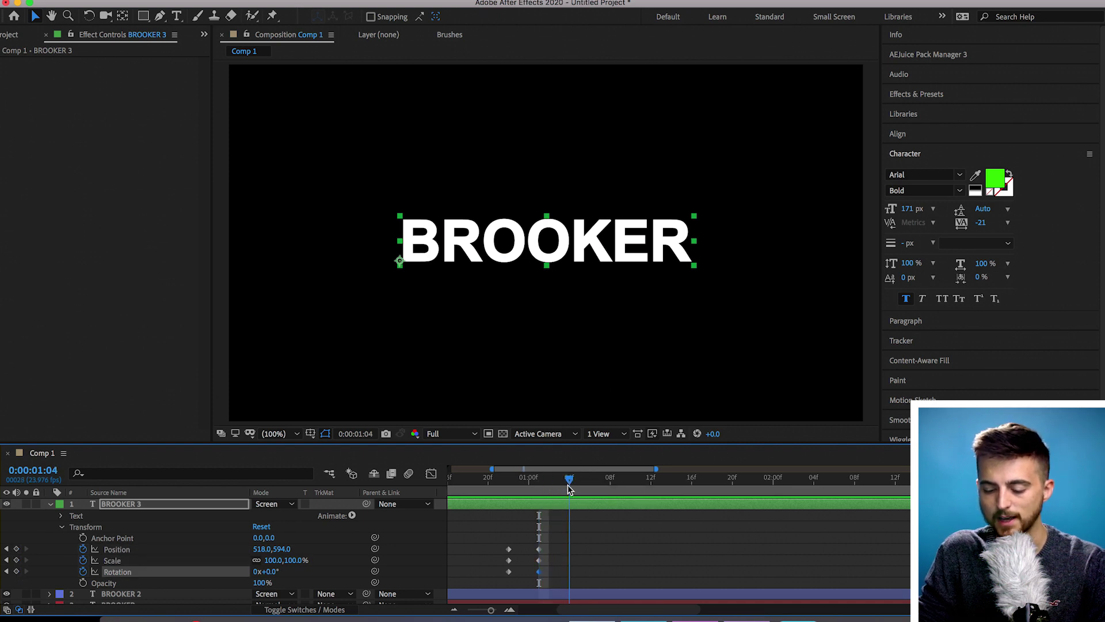
left_click(16, 560)
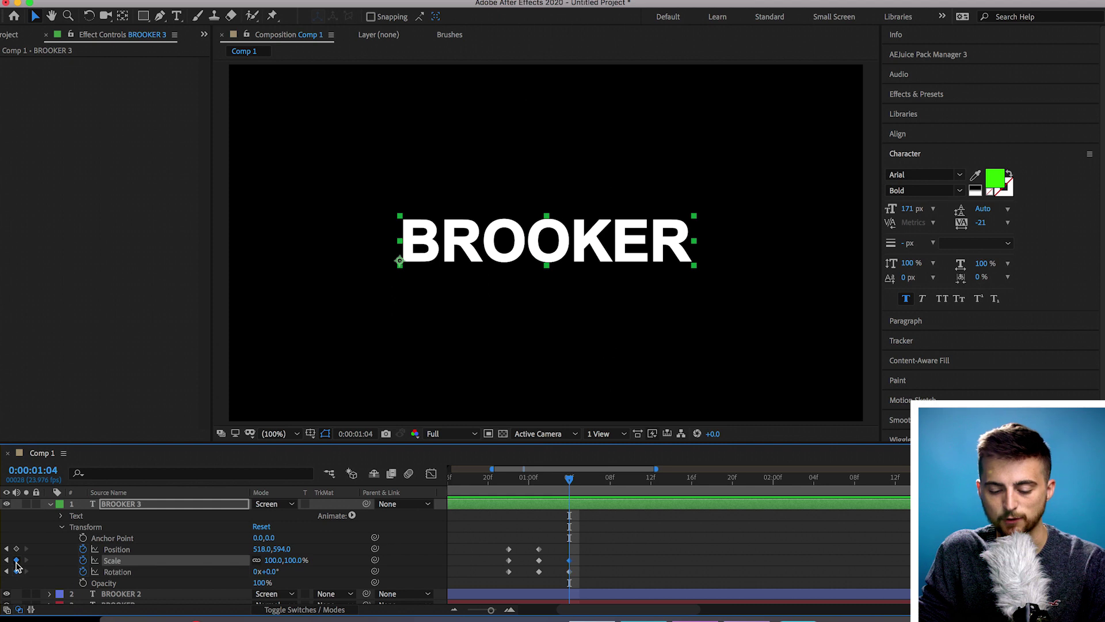
left_click(16, 549)
At 0:00:01:01, set the green text layer's Position to 476, 594, Scale to 107% and Rotation to 2°, and preview the animation
left_click_drag(551, 482, 539, 482)
left_click_drag(273, 560, 236, 551)
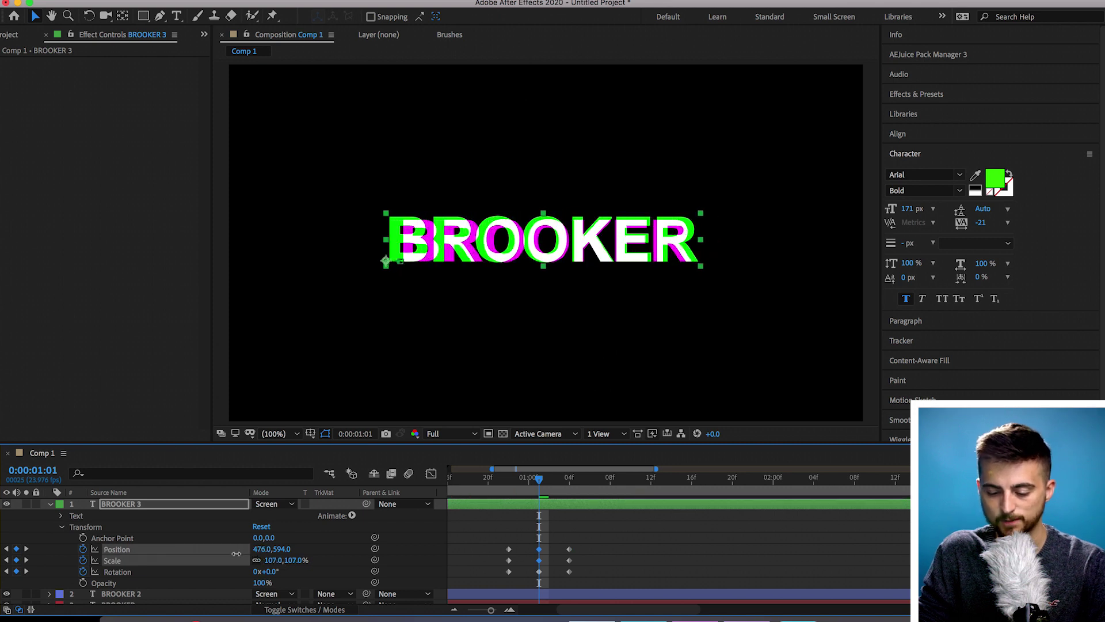
left_click(275, 571)
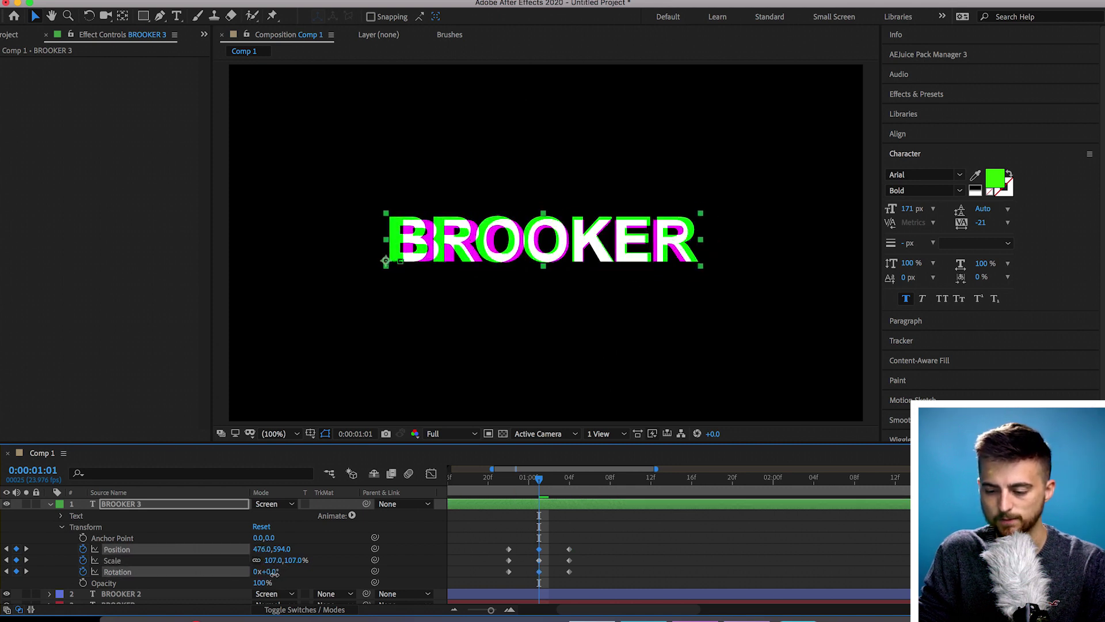
left_click_drag(275, 571, 277, 572)
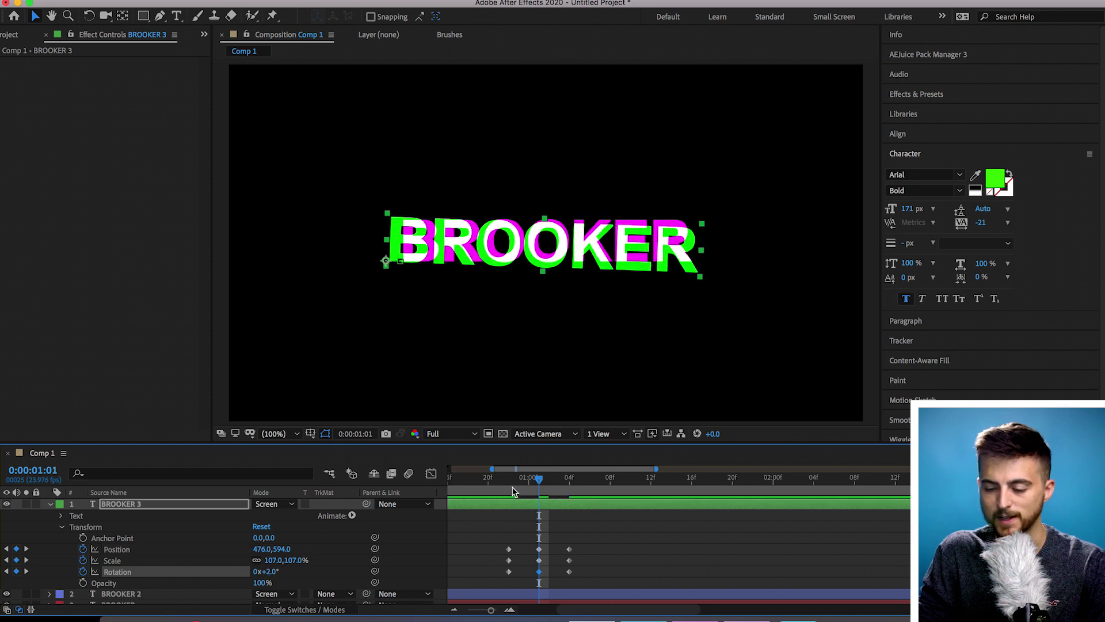
left_click(473, 489)
key("space")
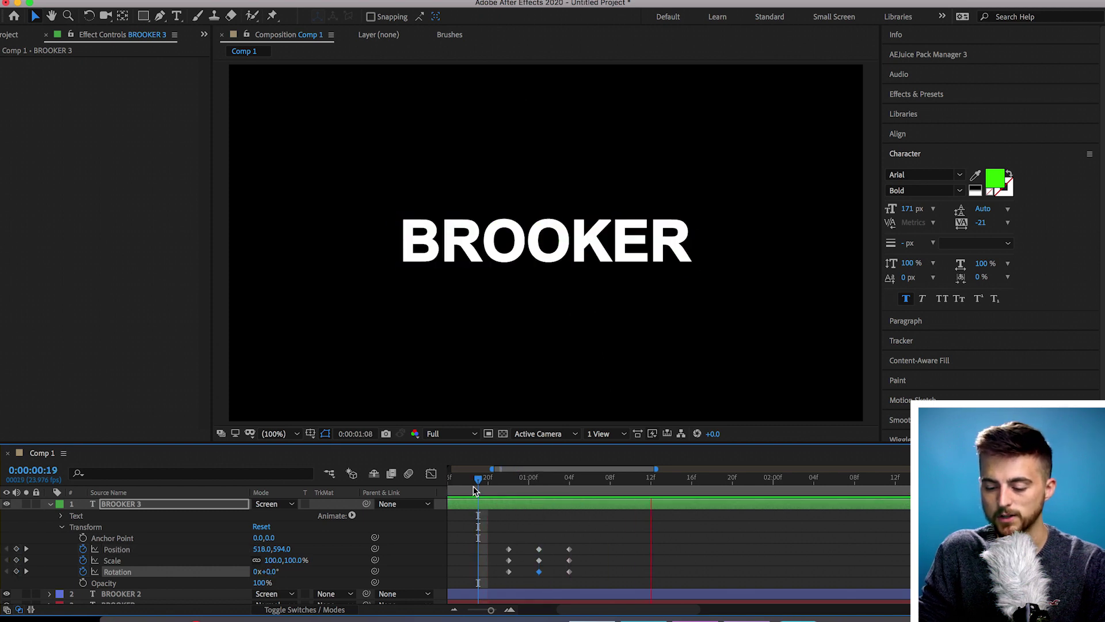
key("space")
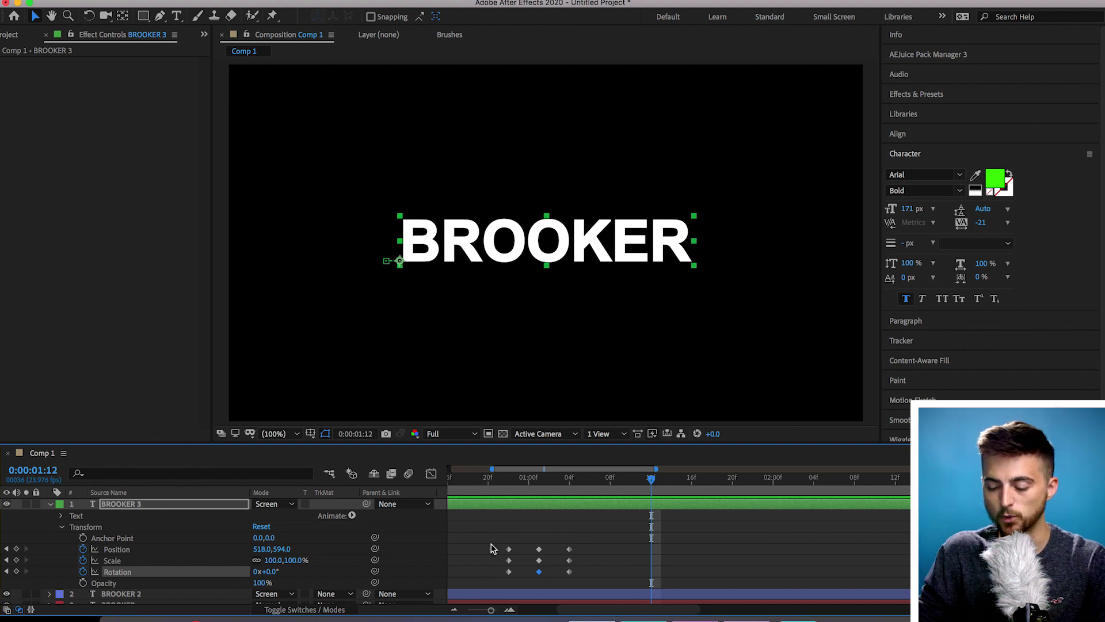
Move the green text layer's first set of keyframes to 0:00:01:00 and its last set to 0:00:01:03
left_click_drag(491, 544, 532, 572)
left_click_drag(599, 542, 556, 580)
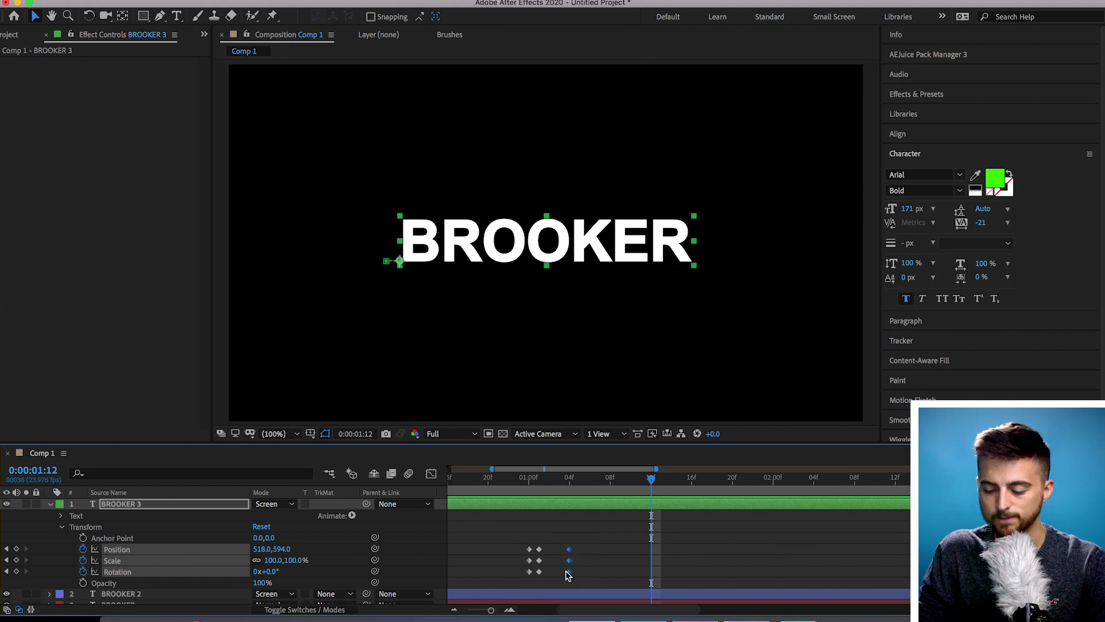
key("space")
key("space")
left_click_drag(546, 548, 557, 549)
left_click(509, 489)
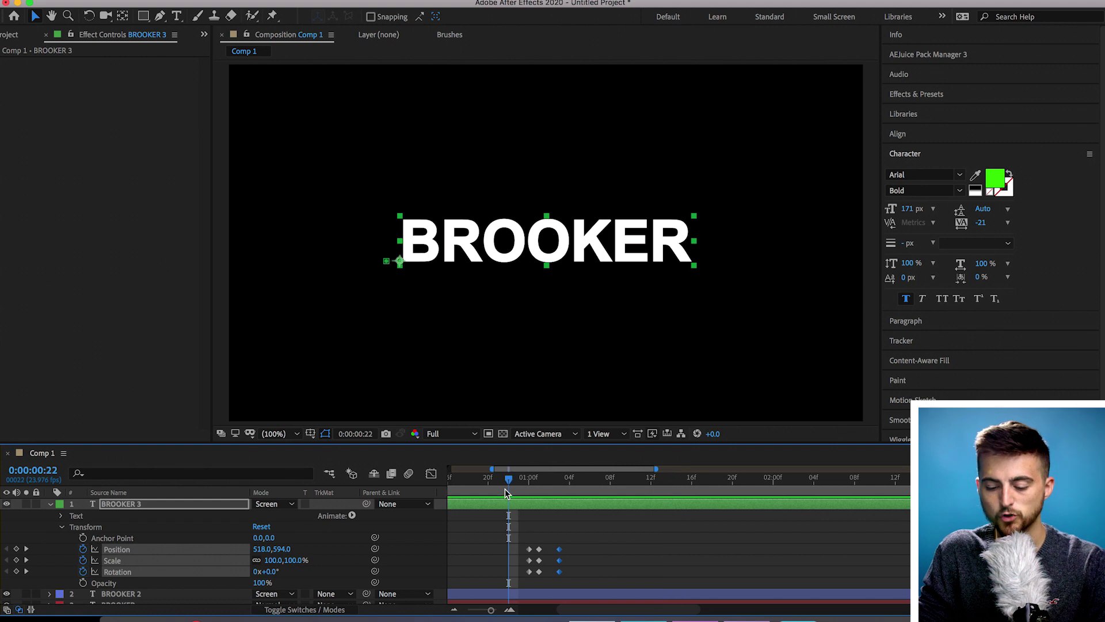
Enable motion blur for the composition and for all the text layers, and preview the blurred animation
left_click(275, 610)
left_click(275, 610)
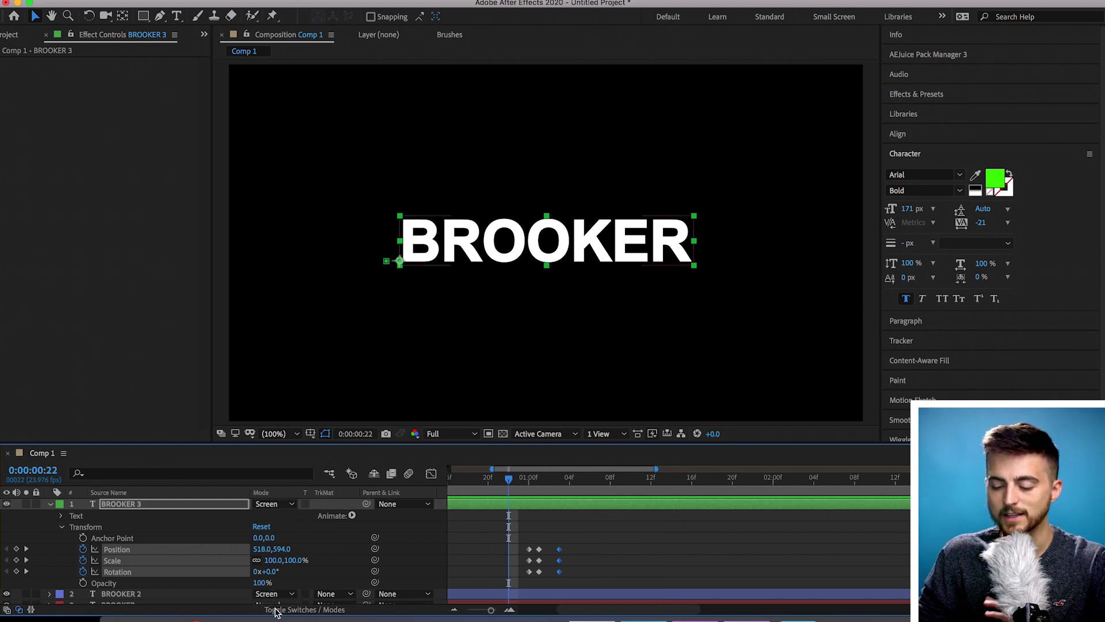
left_click(410, 473)
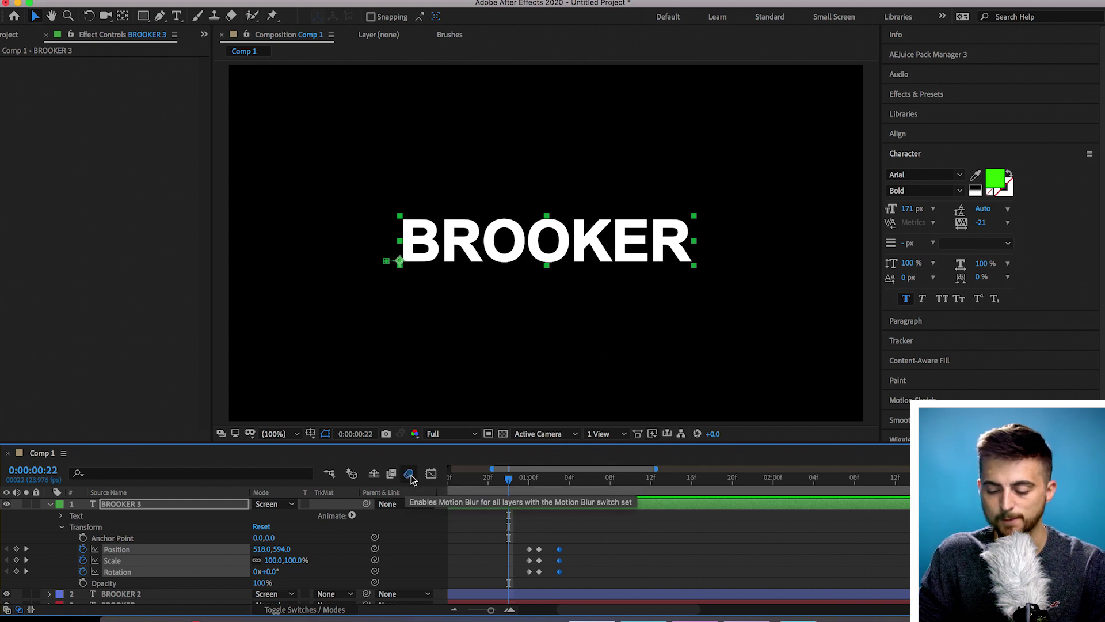
left_click(305, 610)
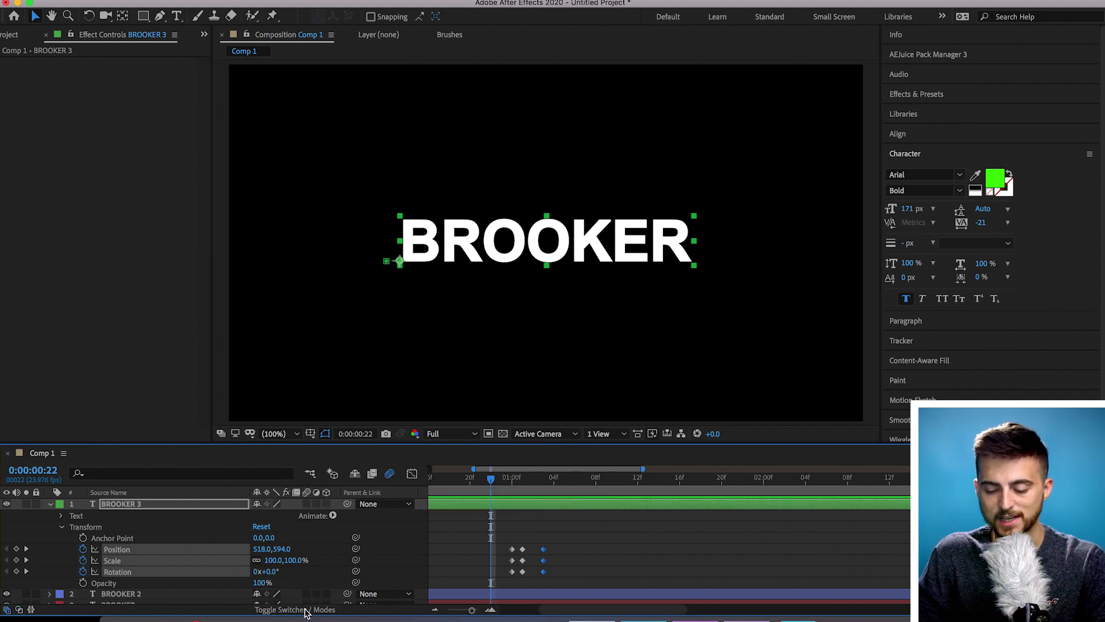
key("super+a")
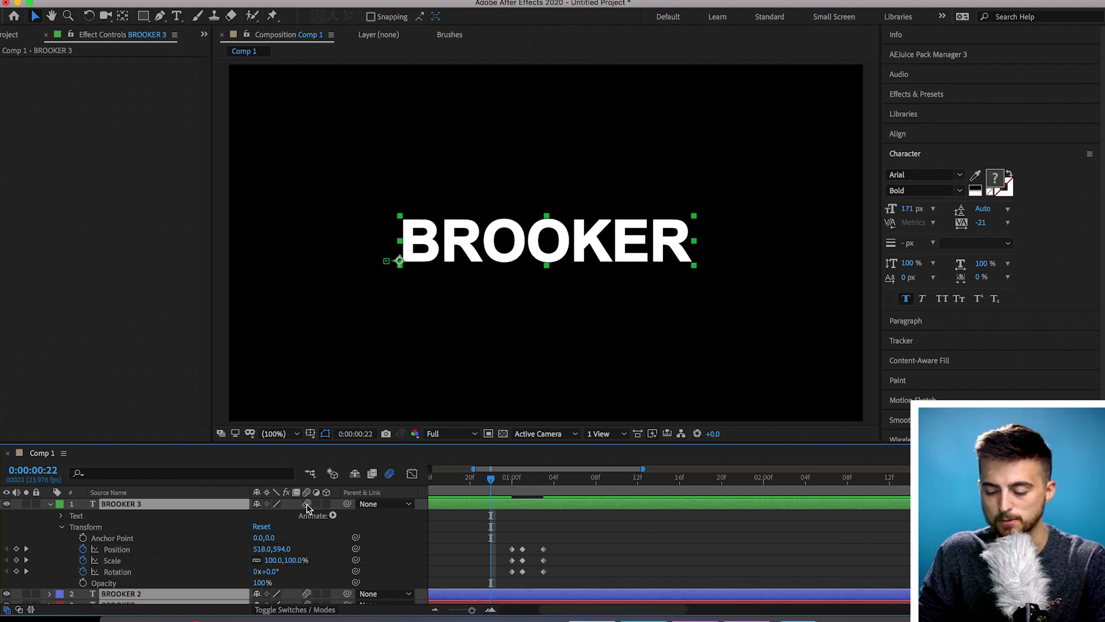
left_click(570, 539)
key("space")
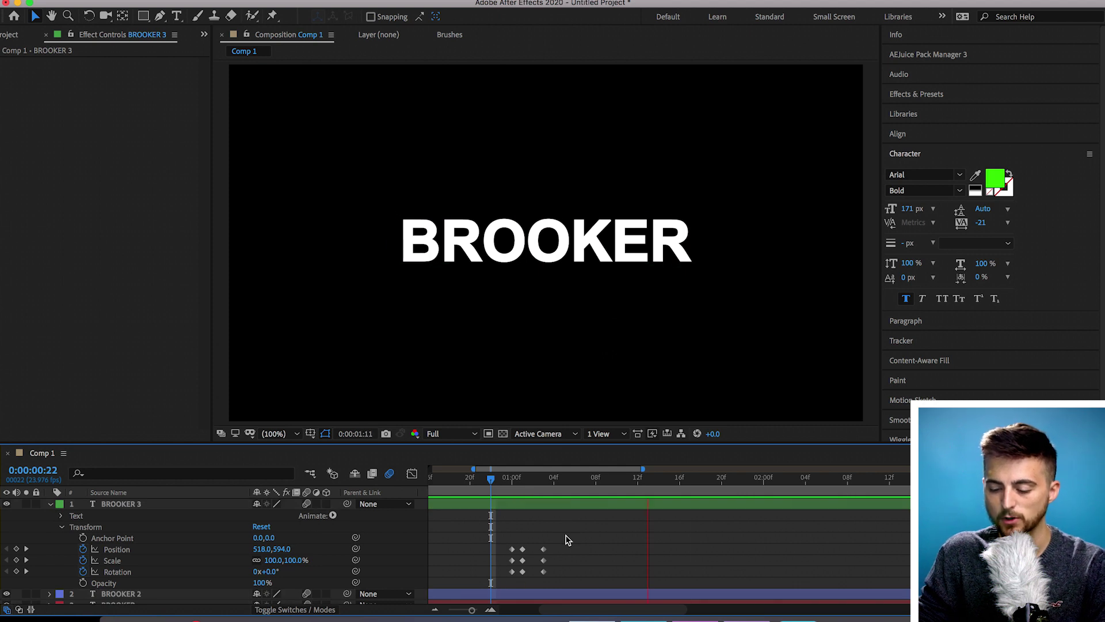
mouse_move(498, 478)
left_mouse_down()
mouse_move(533, 479)
mouse_move(512, 479)
left_mouse_up()
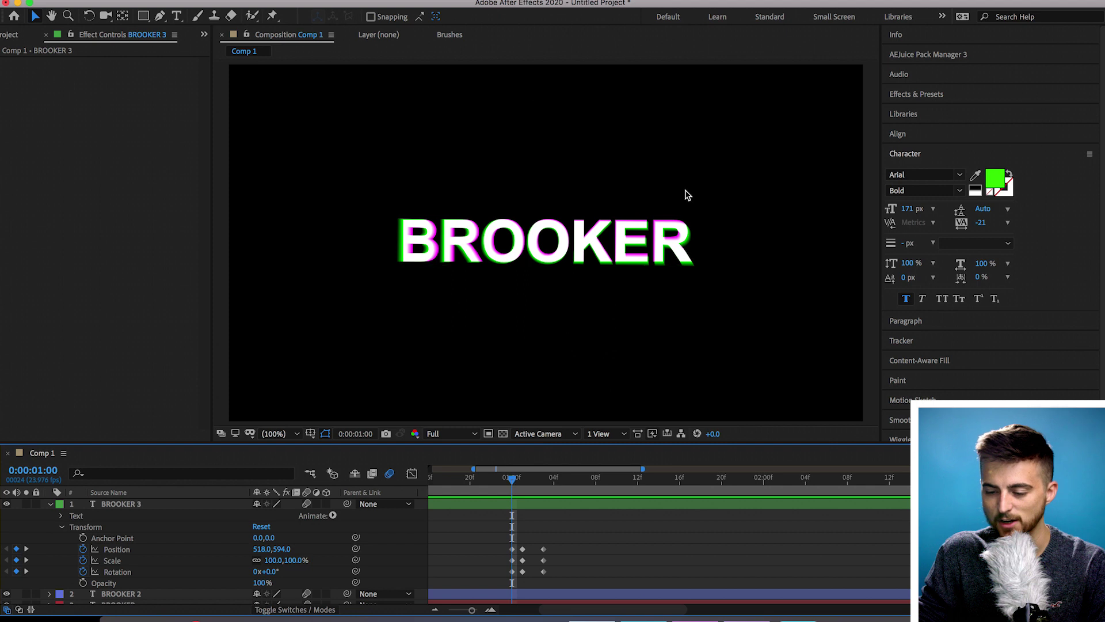
key("space")
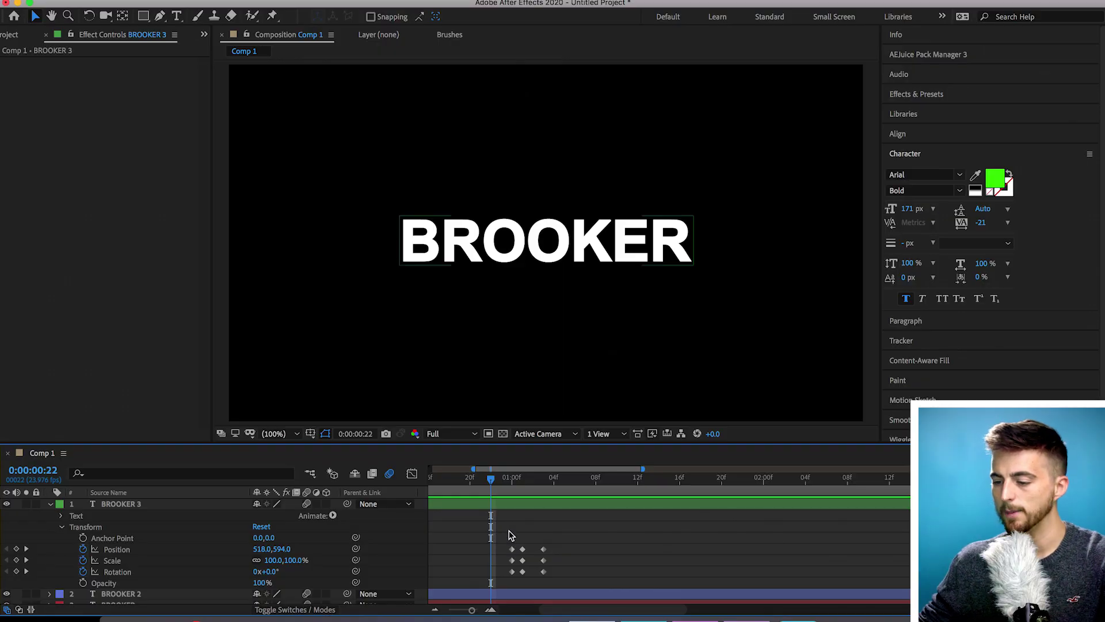
Find the Venetian Blinds transition effect by searching for "blinds" and apply it to the green text layer
left_click(918, 93)
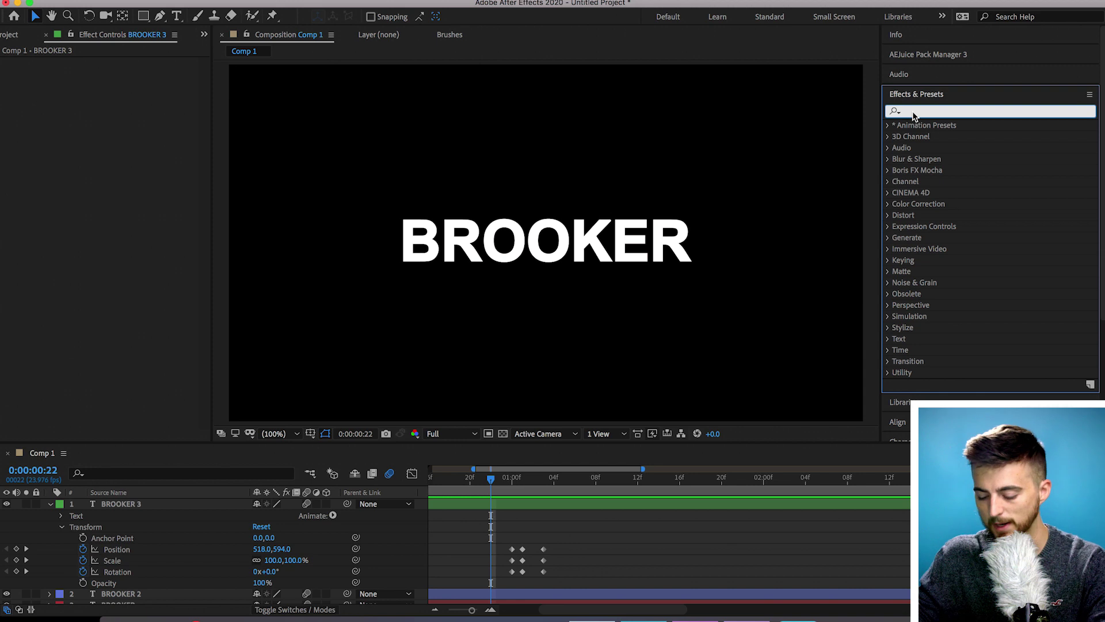
type("blinds")
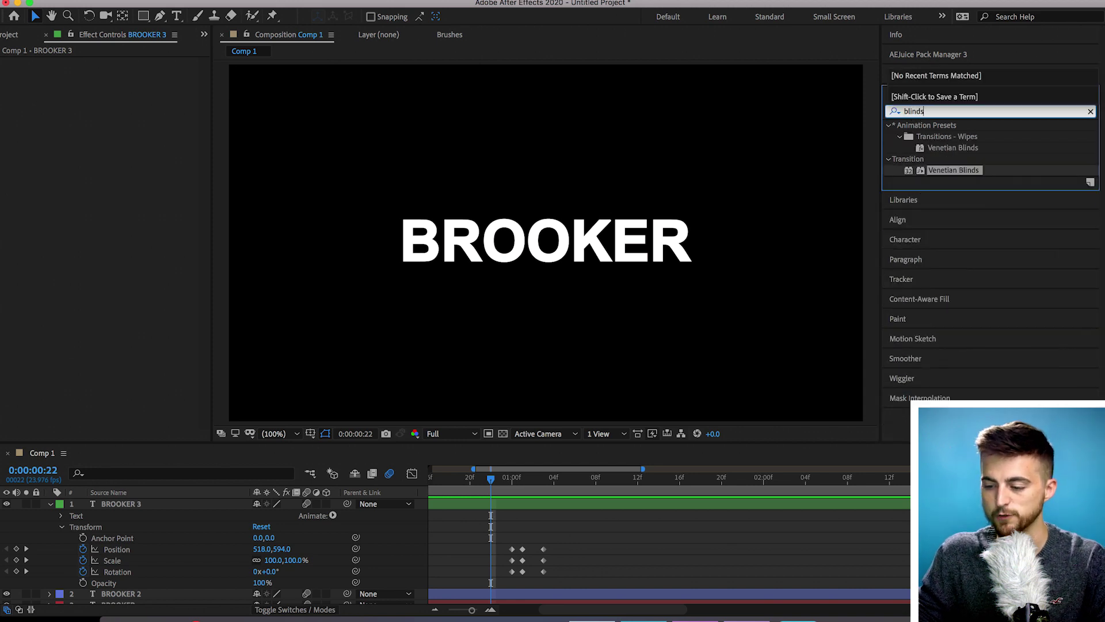
left_click(960, 151)
left_click(944, 176)
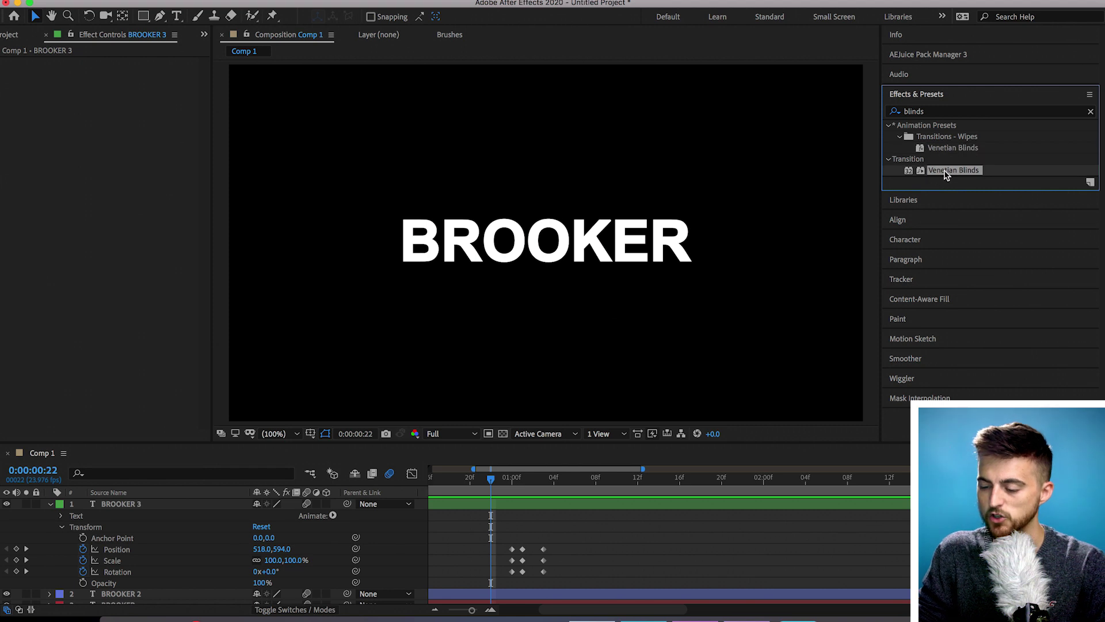
left_click_drag(952, 172, 510, 485)
Keyframe the Venetian Blinds Transition Completion at 0% on 0:00:01:00 and at 92% on 0:00:01:01
left_click(513, 486)
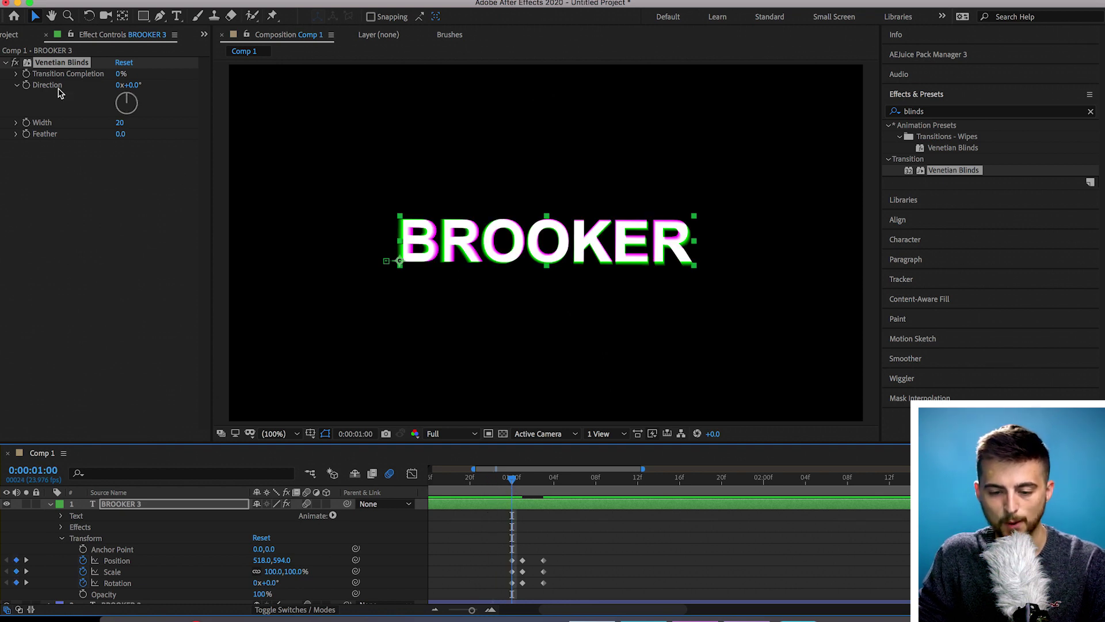
left_click(27, 80)
left_click_drag(529, 492, 518, 488)
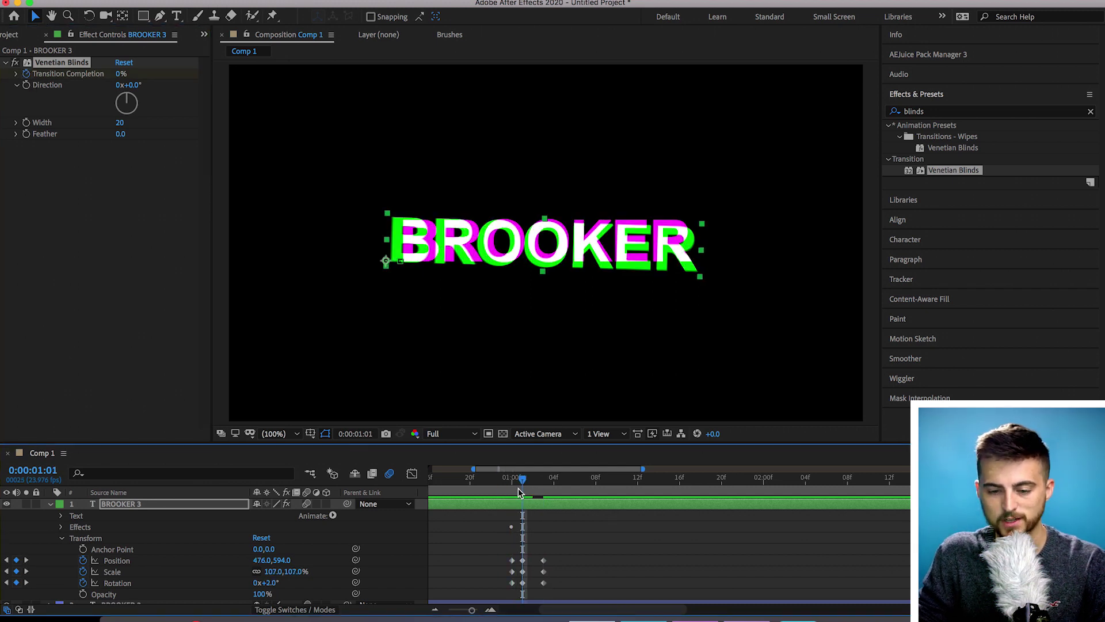
left_click_drag(121, 75, 181, 71)
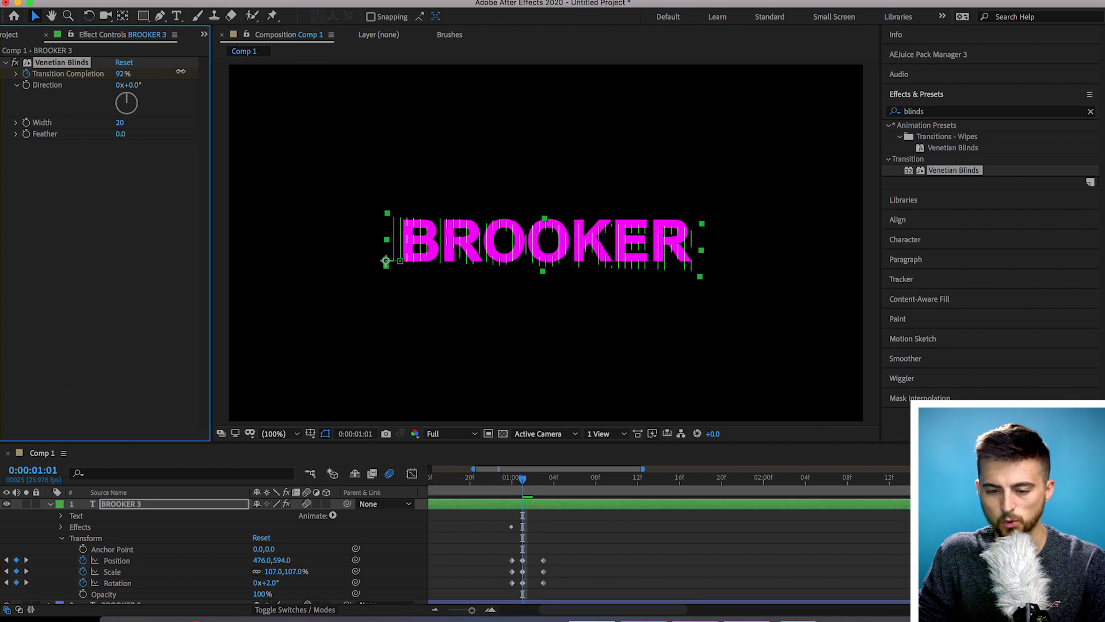
Set Transition Completion back to 0% at 0:00:01:03 and play the animation from before the first keyframes
key("Page_Down")
key("Page_Down")
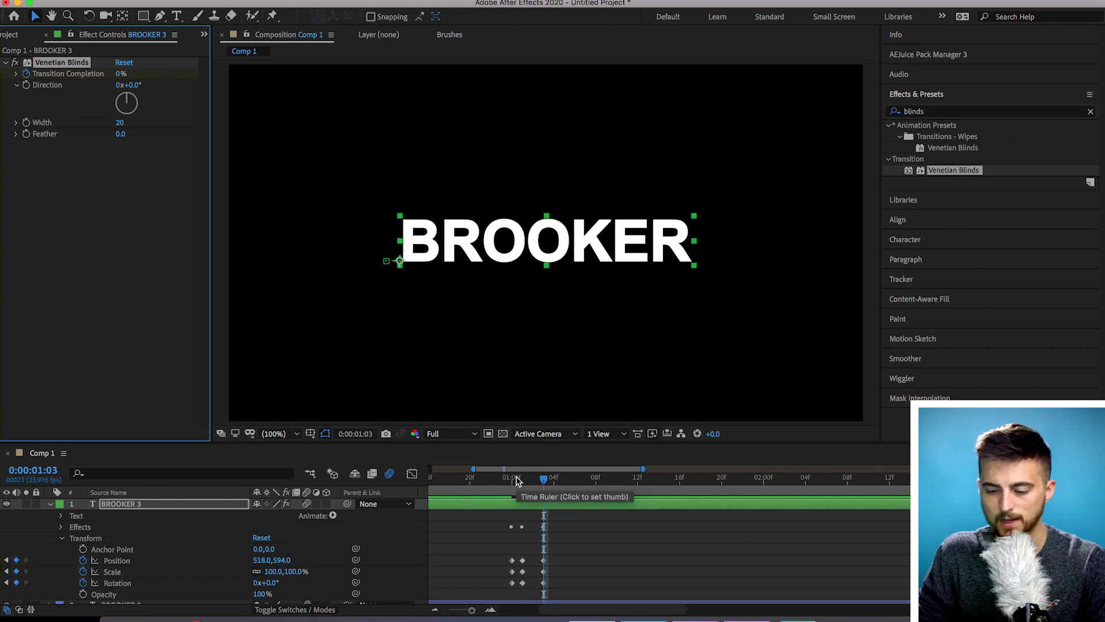
left_click(518, 491)
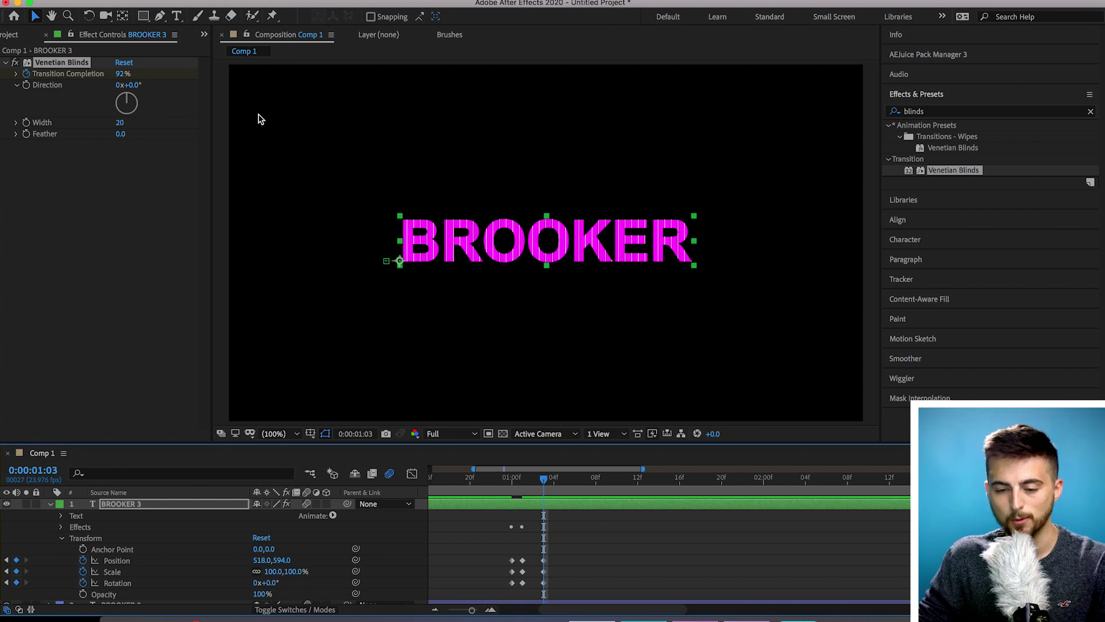
left_click_drag(123, 73, 147, 316)
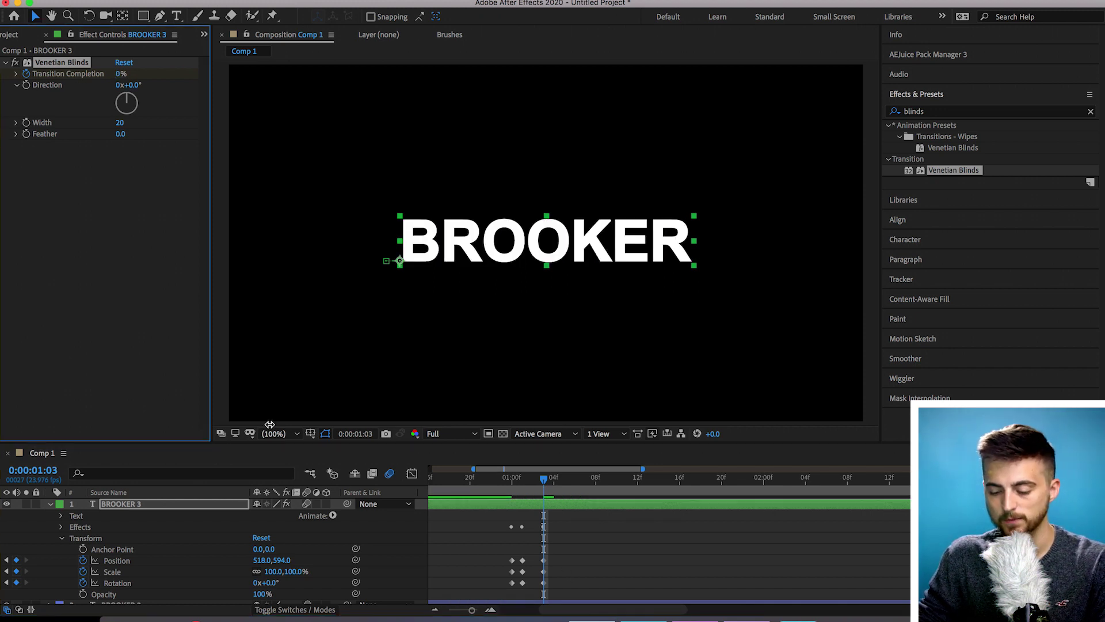
left_click(485, 490)
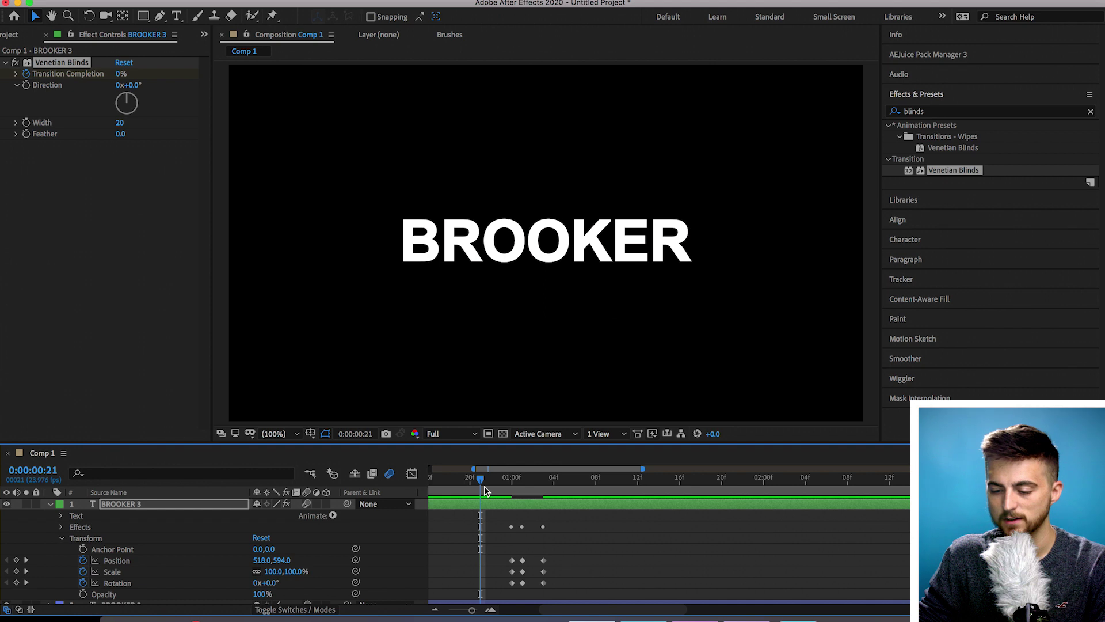
left_click(512, 484)
left_click_drag(513, 486, 473, 488)
key("space")
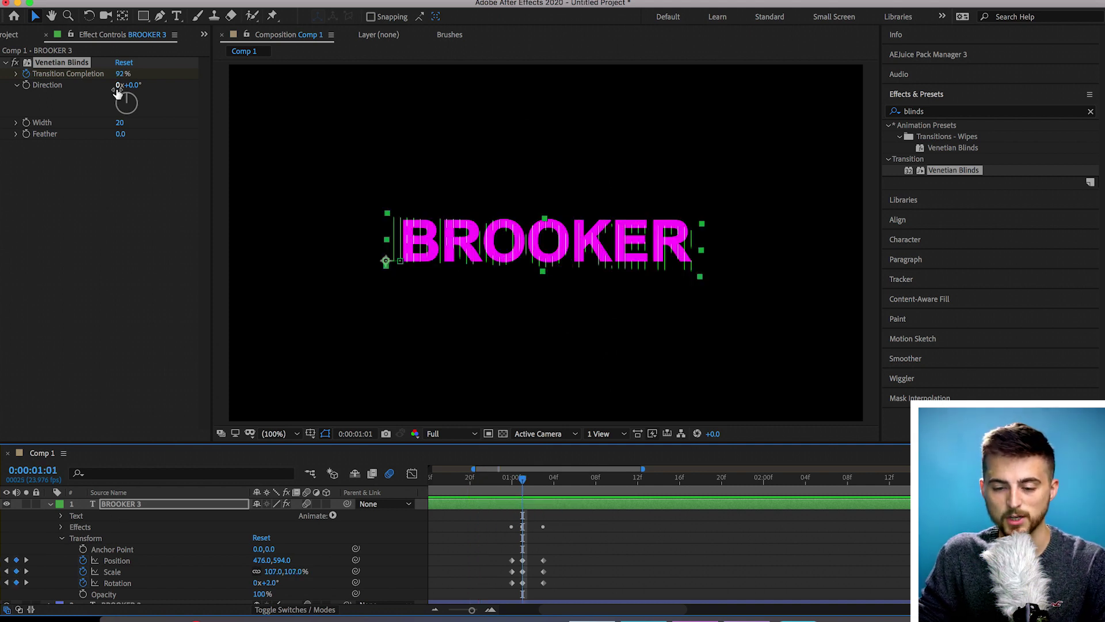
Set the Venetian Blinds Direction to 45° and Width to 28, and undo a trial change to Feather
left_click_drag(139, 86, 168, 84)
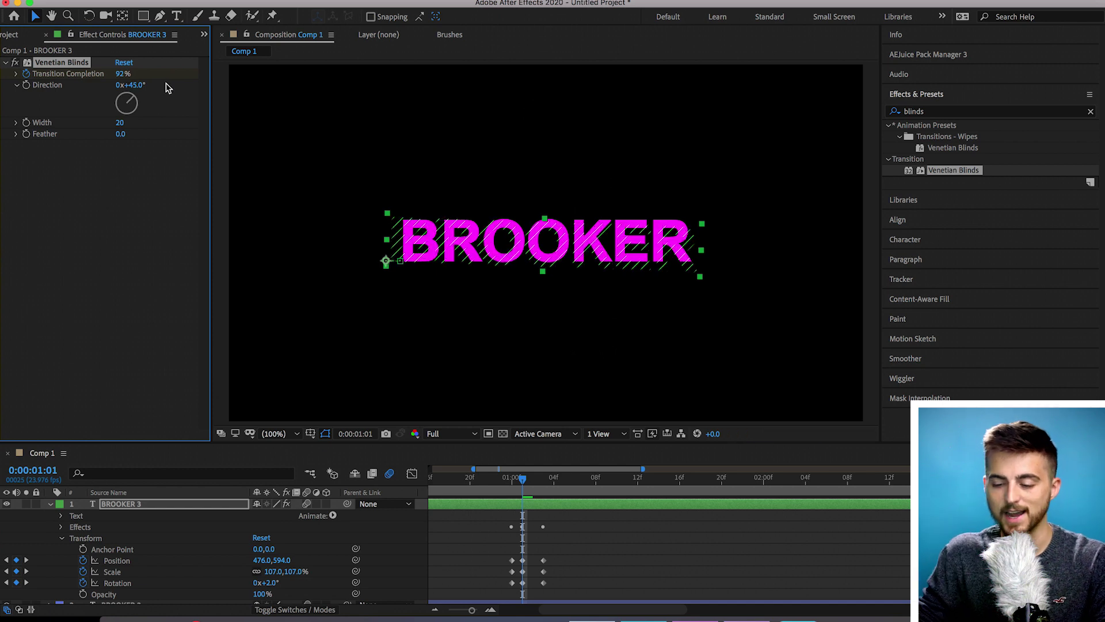
left_click(495, 479)
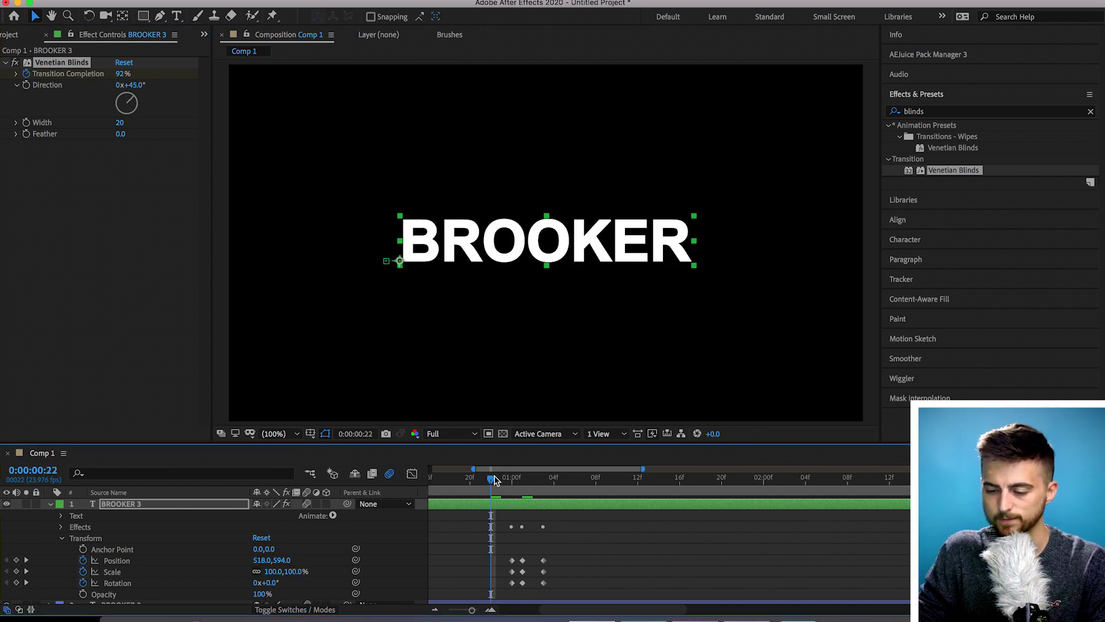
left_click(523, 481)
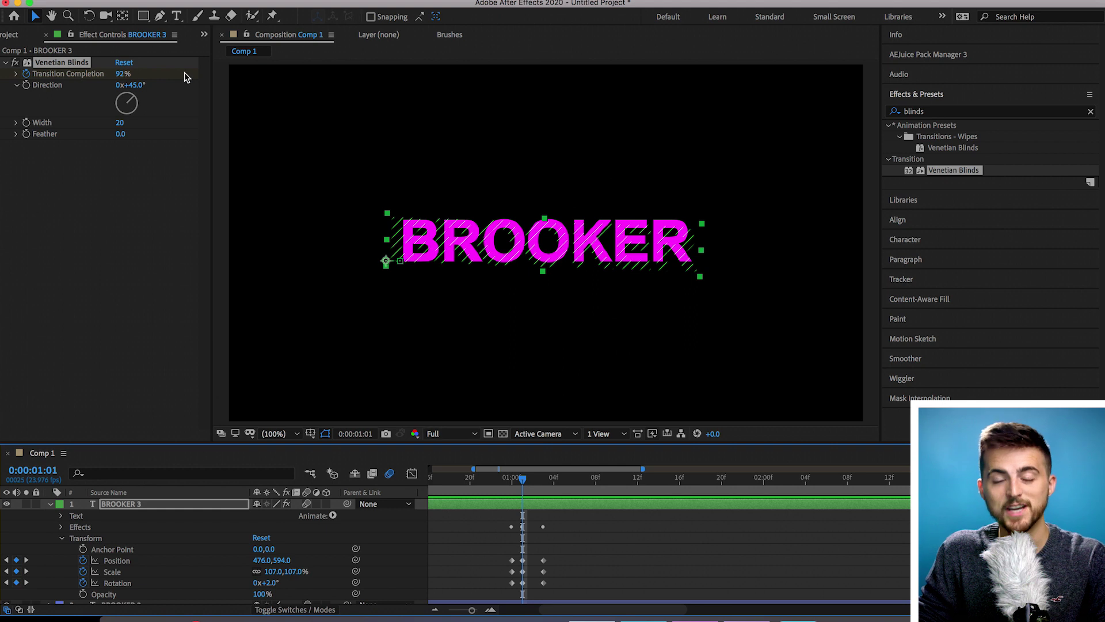
mouse_move(123, 128)
left_mouse_down()
mouse_move(169, 122)
mouse_move(70, 141)
mouse_move(88, 132)
mouse_move(81, 139)
left_mouse_up()
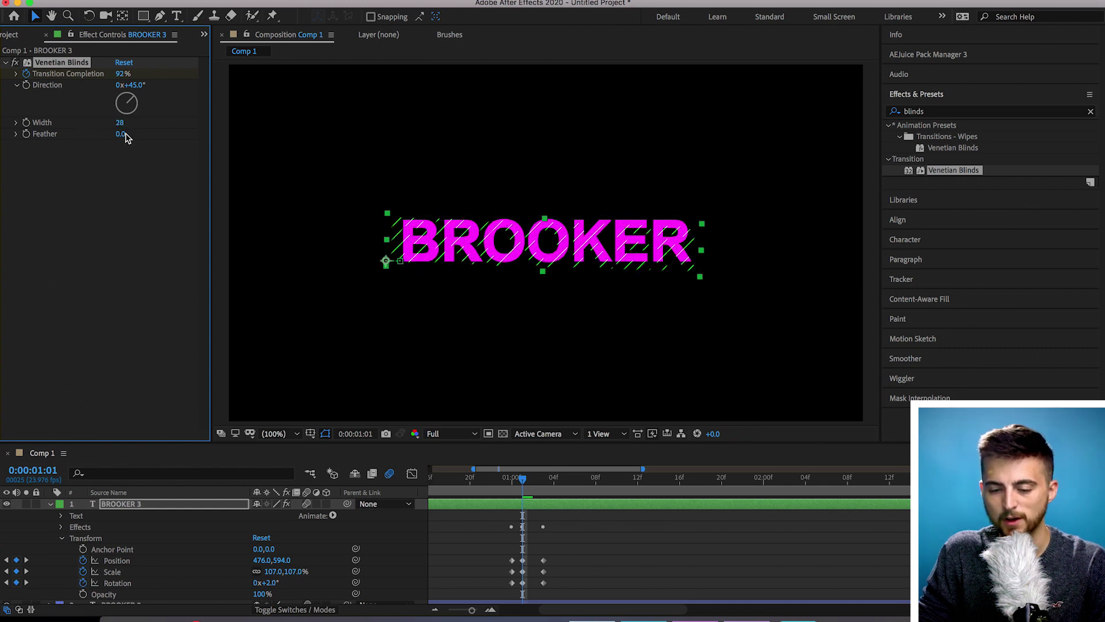
left_click_drag(152, 132, 194, 124)
key("super+z")
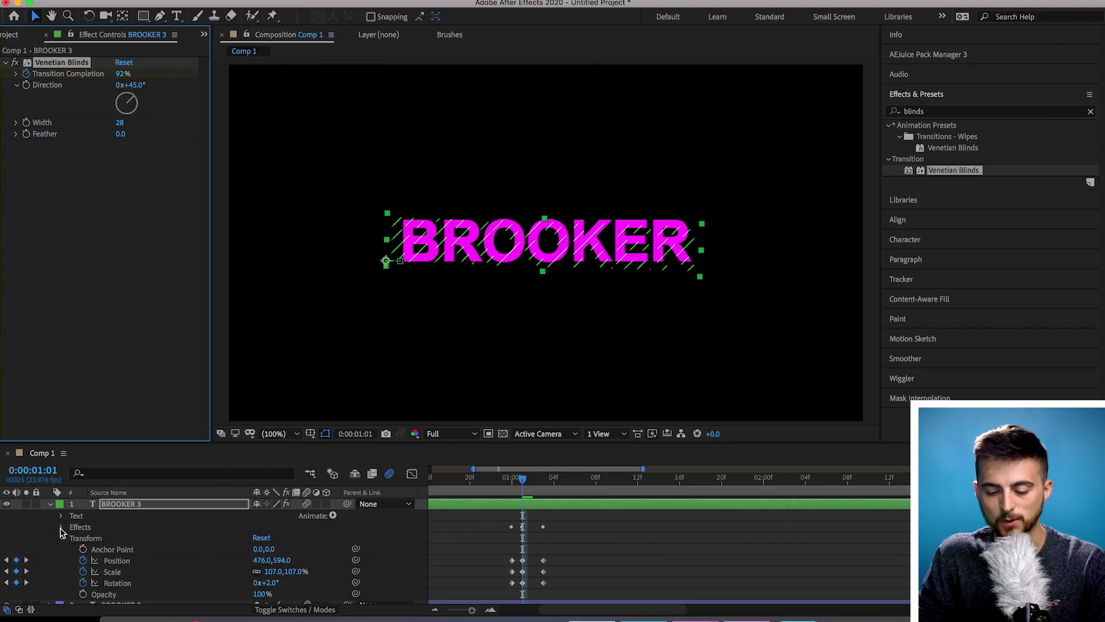
Reveal the green text layer's Venetian Blinds properties in the timeline and examine the Transition Completion keyframes
left_click(61, 528)
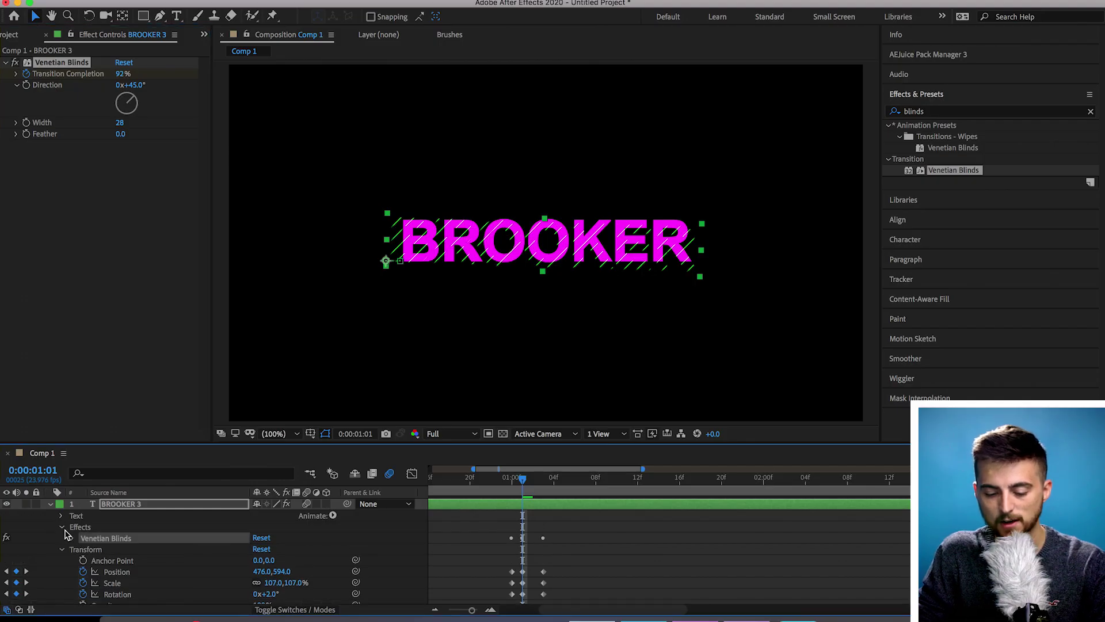
left_click(73, 538)
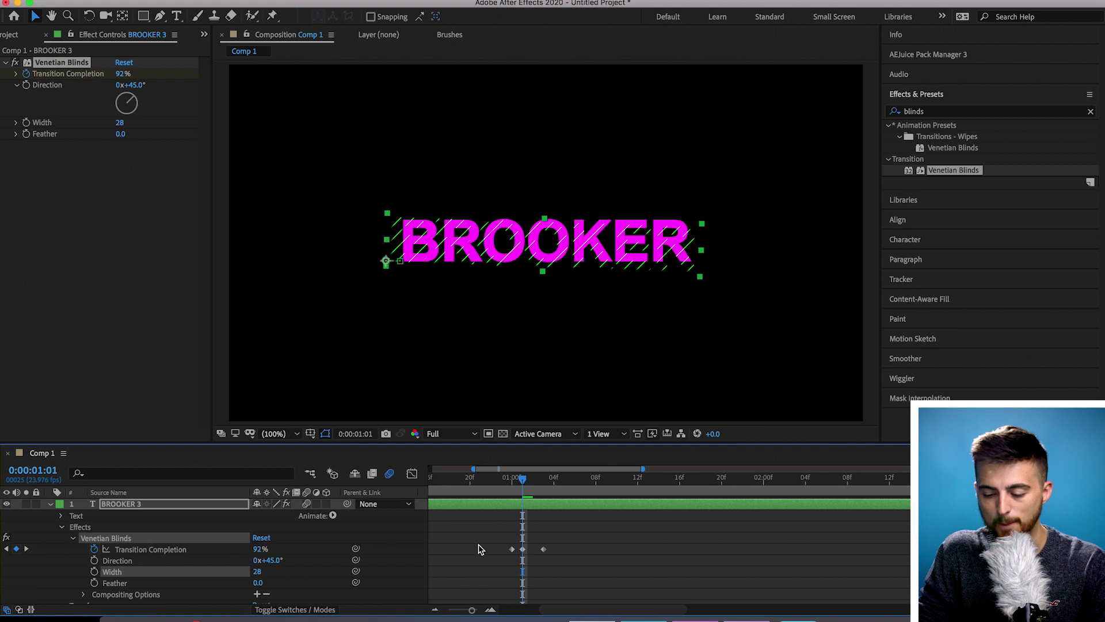
left_click_drag(514, 549, 574, 550)
left_click(471, 482)
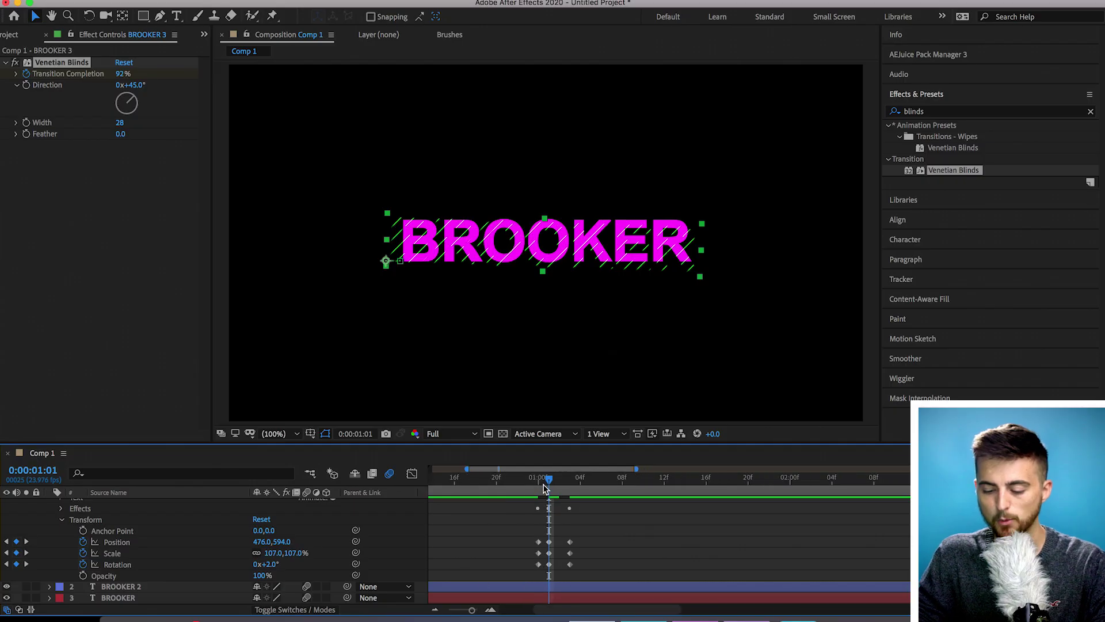
At 0:00:01:00, reveal the blue text layer's Position, try shifting the layer horizontally, and undo the shift
mouse_move(545, 488)
left_mouse_down()
mouse_move(587, 489)
mouse_move(540, 497)
left_mouse_up()
left_click(474, 588)
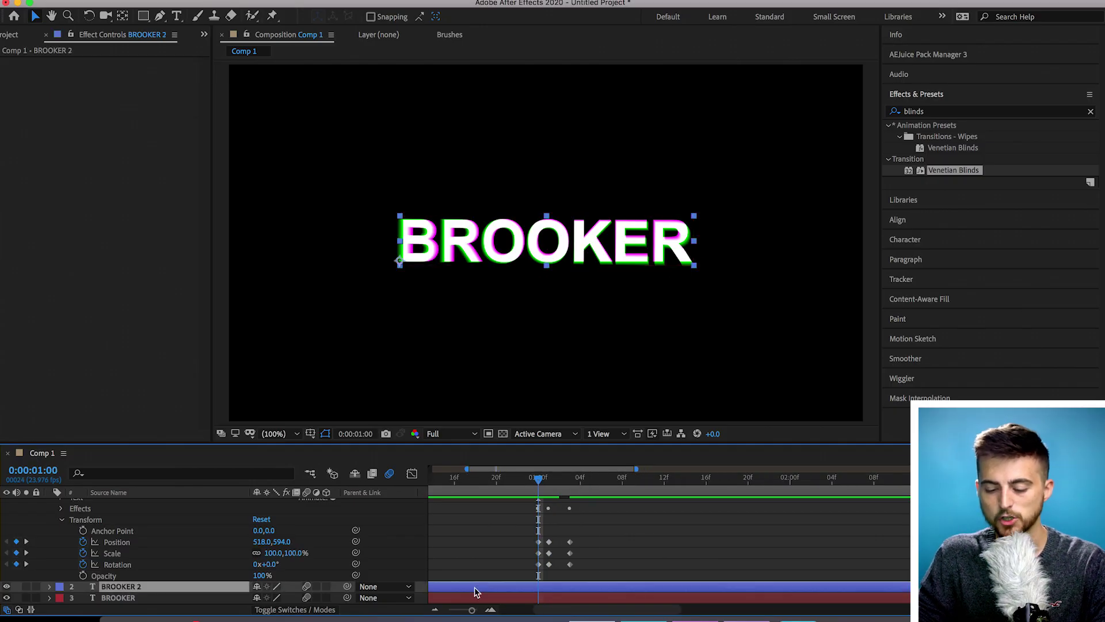
key("p")
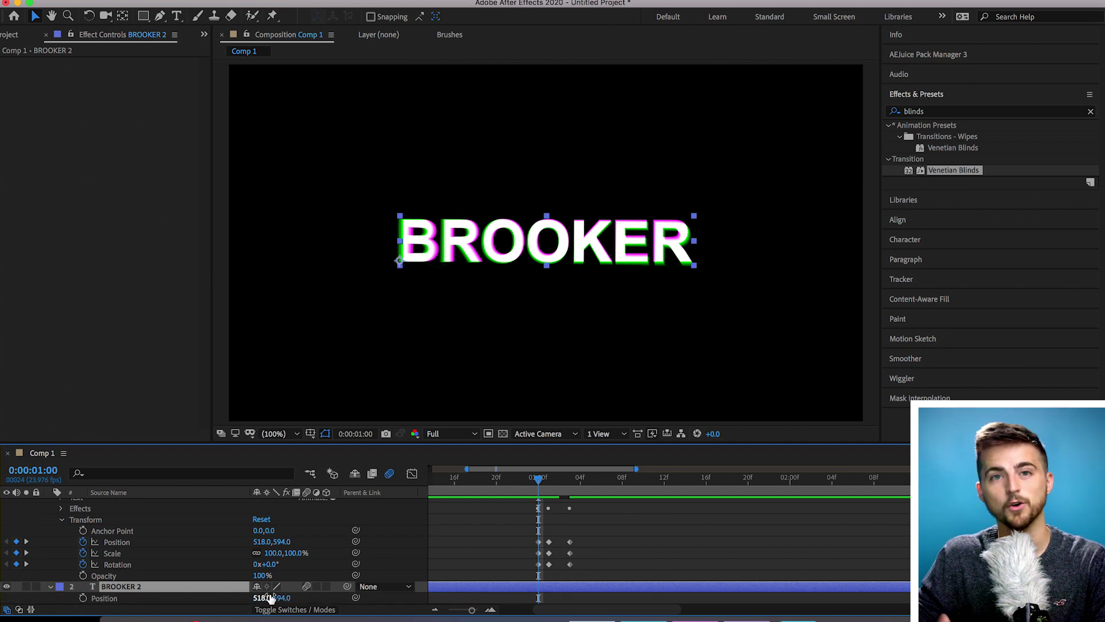
left_click_drag(270, 598, 157, 592)
key("ctrl+z")
scroll(157, 592, "down", 1)
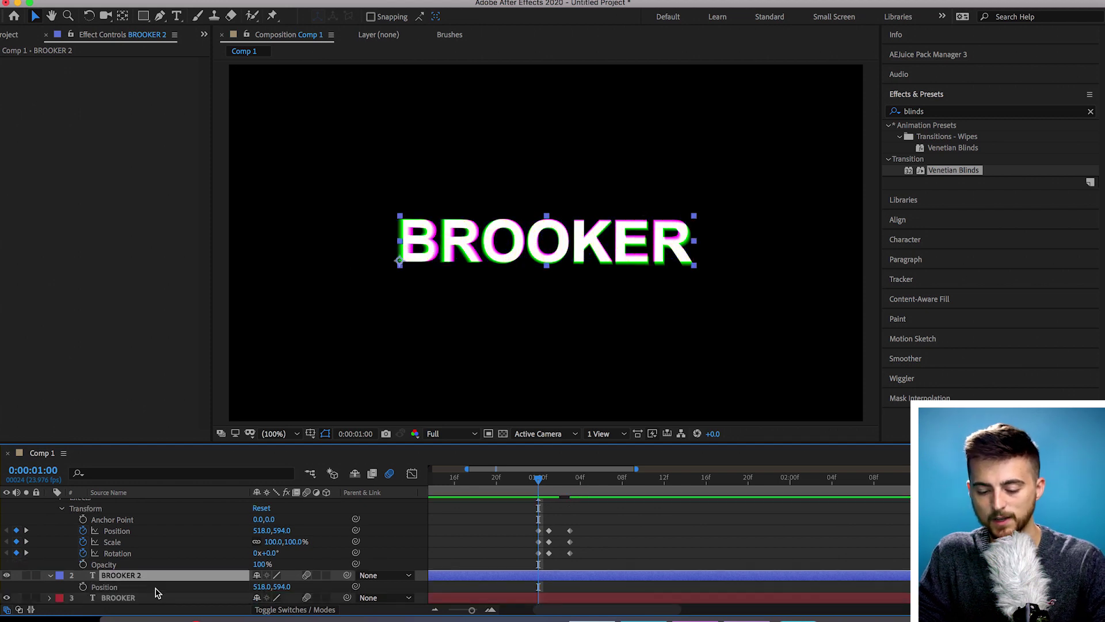
Reveal the red text layer's Position, try changing its value, and undo the change
left_click(127, 592)
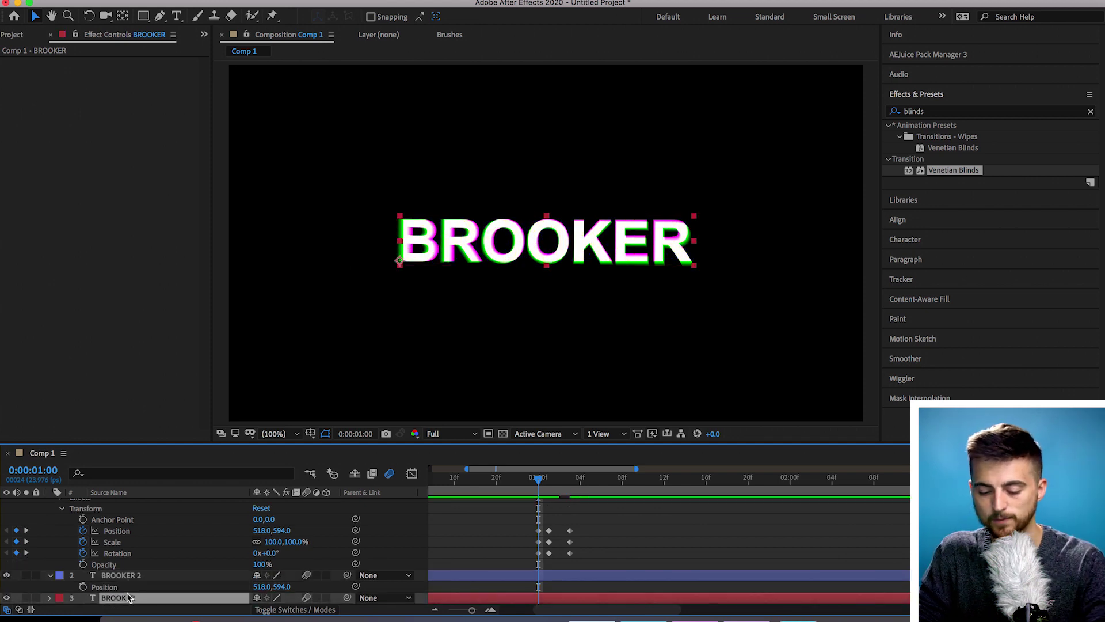
key("p")
left_click_drag(297, 597, 361, 597)
key("ctrl+z")
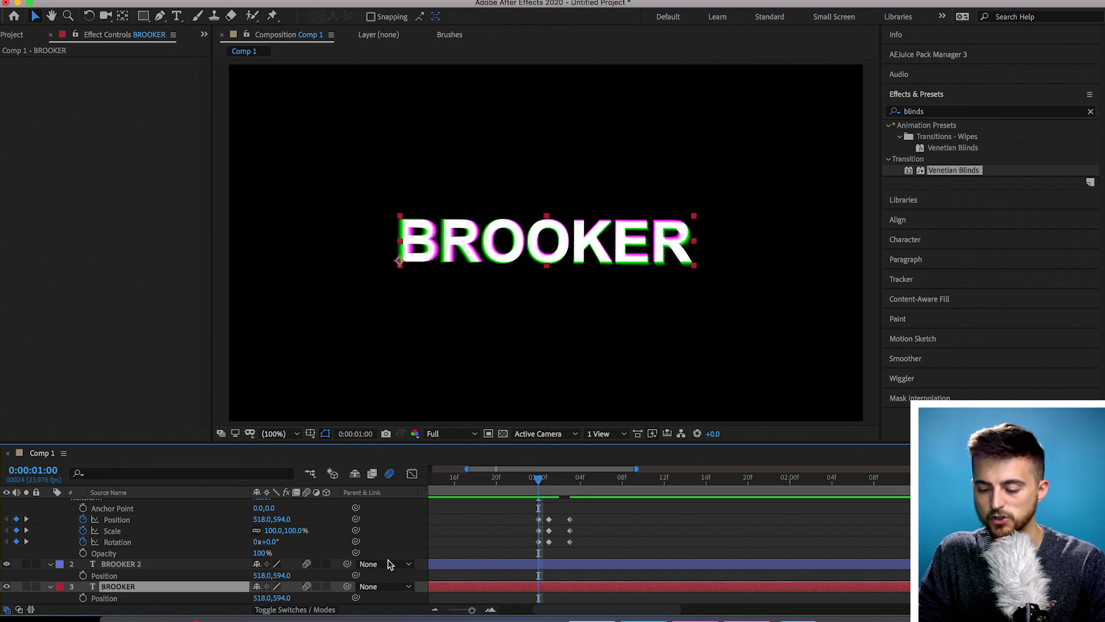
Set the current time to 0:00:01:05, clear the effects search, and look through the Distort effects down to Liquify
left_click(589, 486)
left_click(1090, 111)
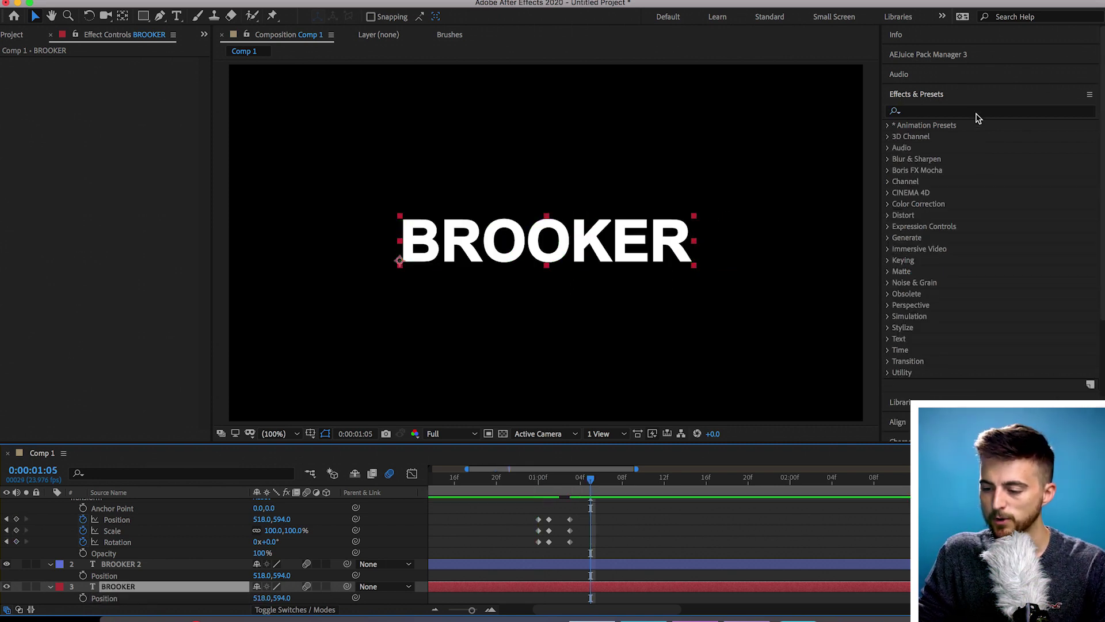
left_click(887, 217)
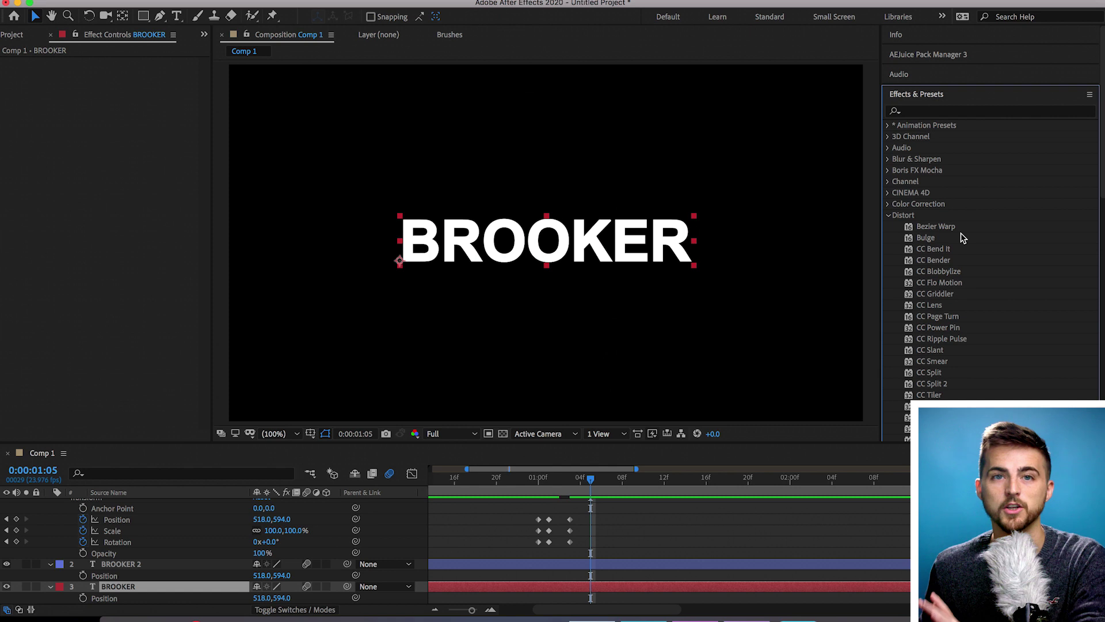
scroll(963, 238, "down", 5)
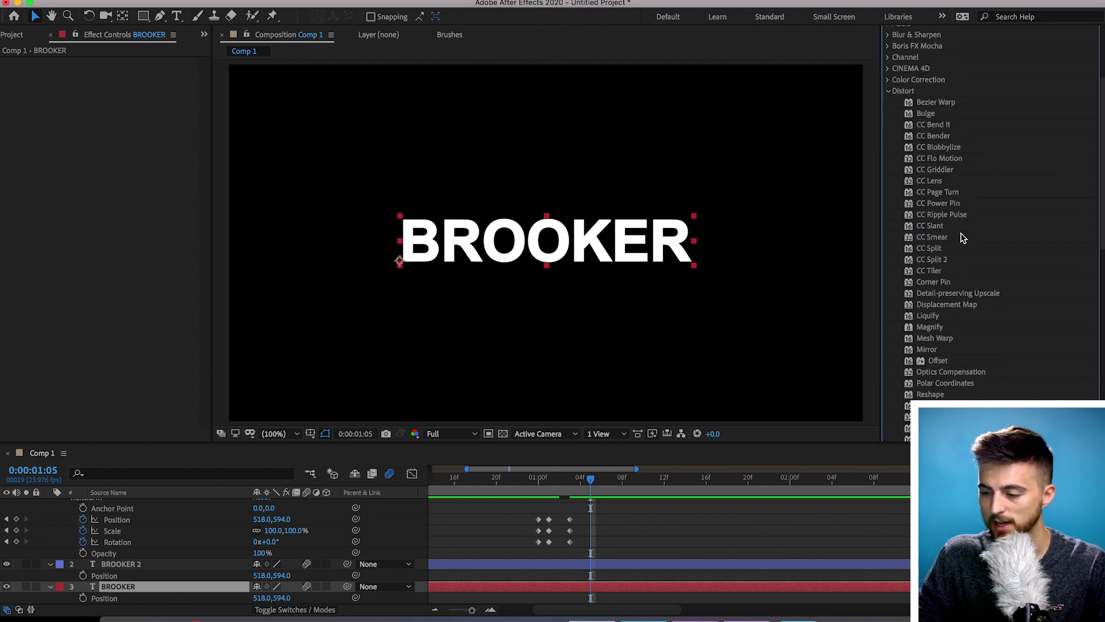
left_click(947, 104)
left_click(929, 116)
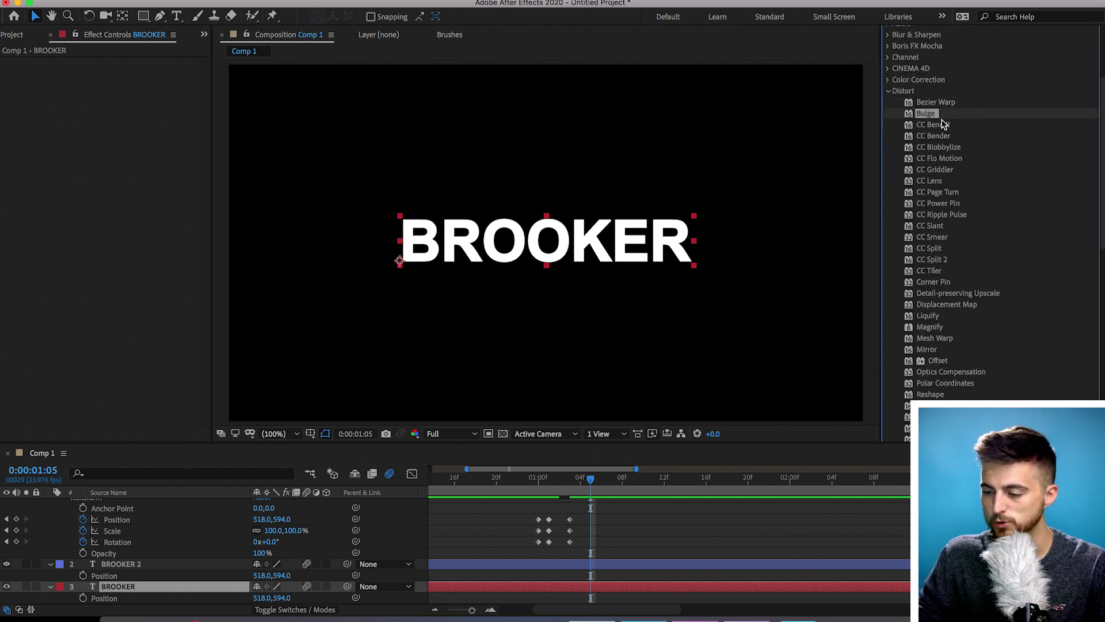
left_click(943, 124)
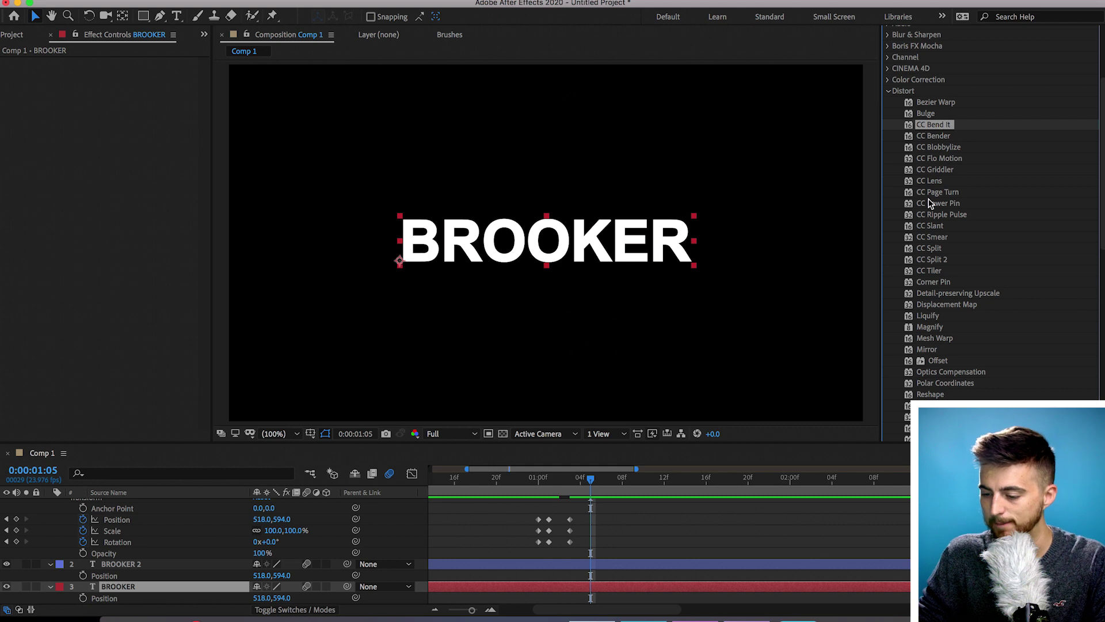
left_click(929, 327)
scroll(935, 368, "down", 2)
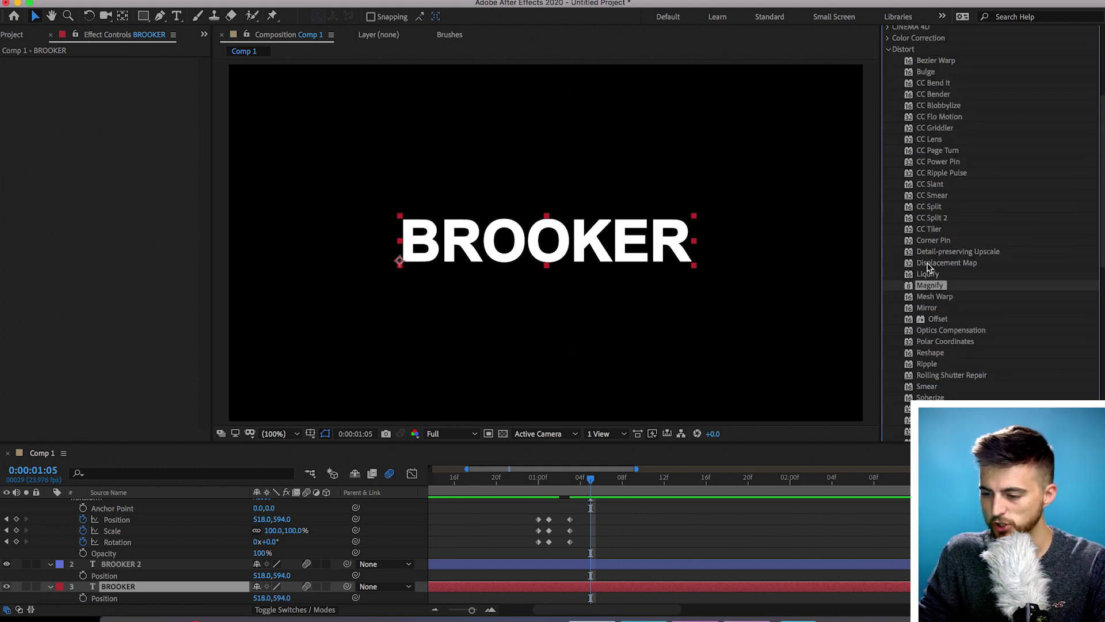
left_click(947, 230)
left_click(938, 251)
left_click(928, 274)
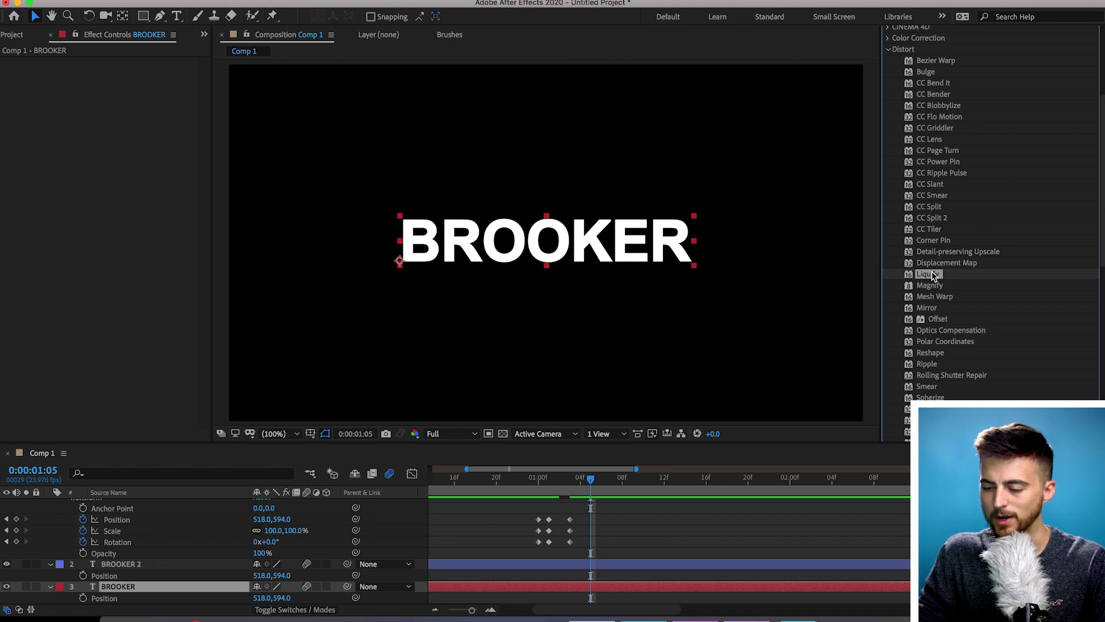
Apply Liquify to the blue text layer and distort its two middle Os and final R with the Twirl tool
mouse_move(932, 276)
left_mouse_down()
mouse_move(629, 599)
mouse_move(621, 568)
left_mouse_up()
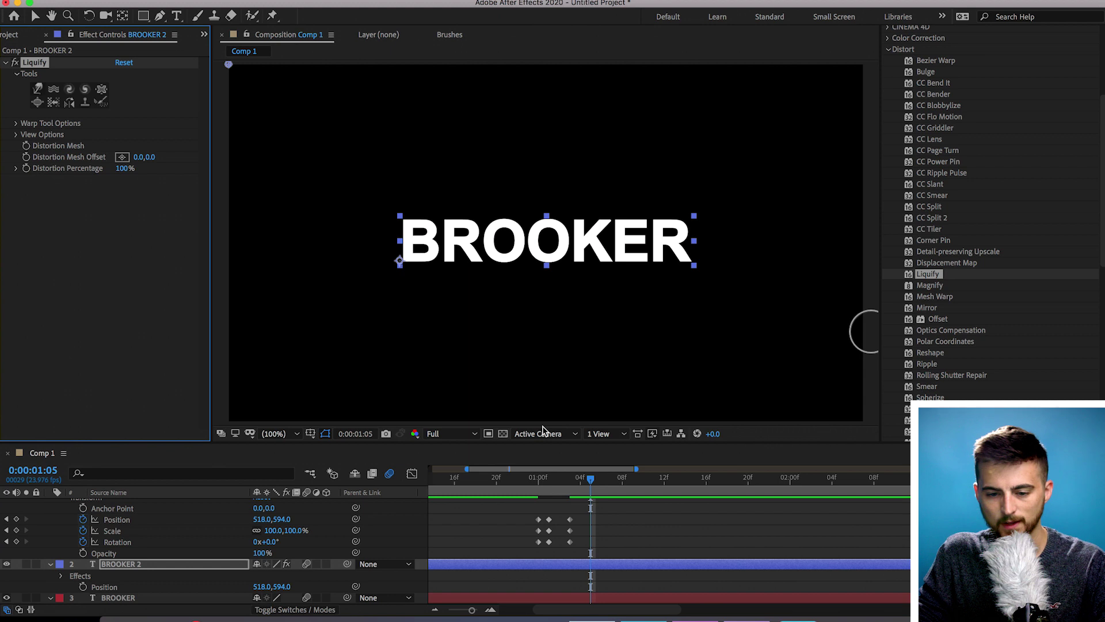
left_click(38, 90)
left_click(52, 90)
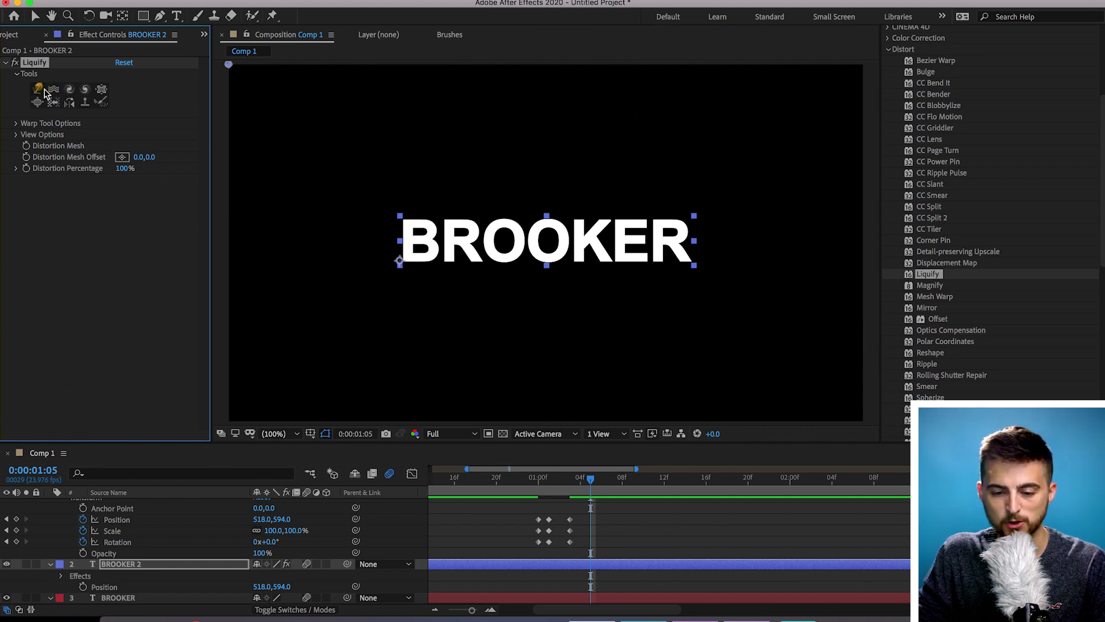
left_click(68, 91)
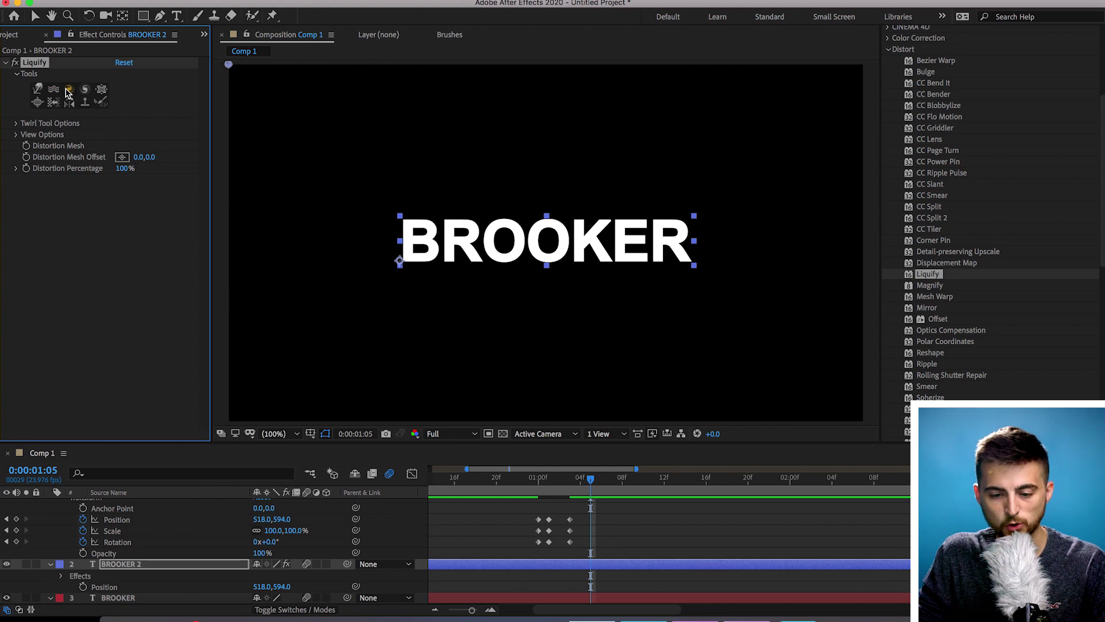
left_click(67, 93)
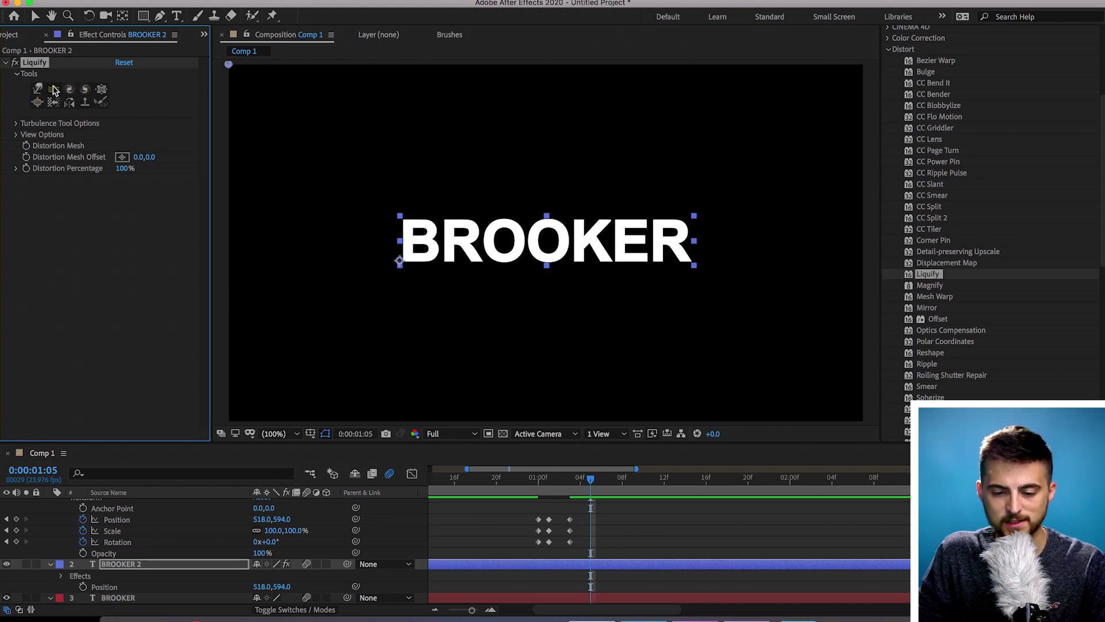
left_click(85, 91)
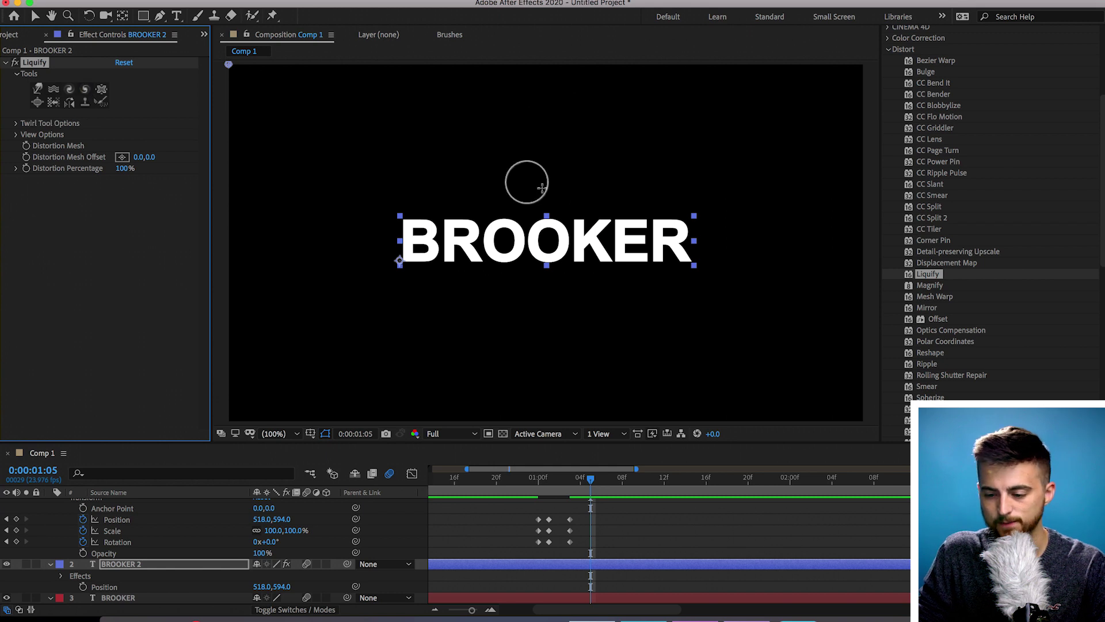
mouse_move(555, 244)
left_mouse_down()
mouse_move(548, 238)
mouse_move(547, 254)
mouse_move(559, 242)
mouse_move(541, 232)
left_mouse_up()
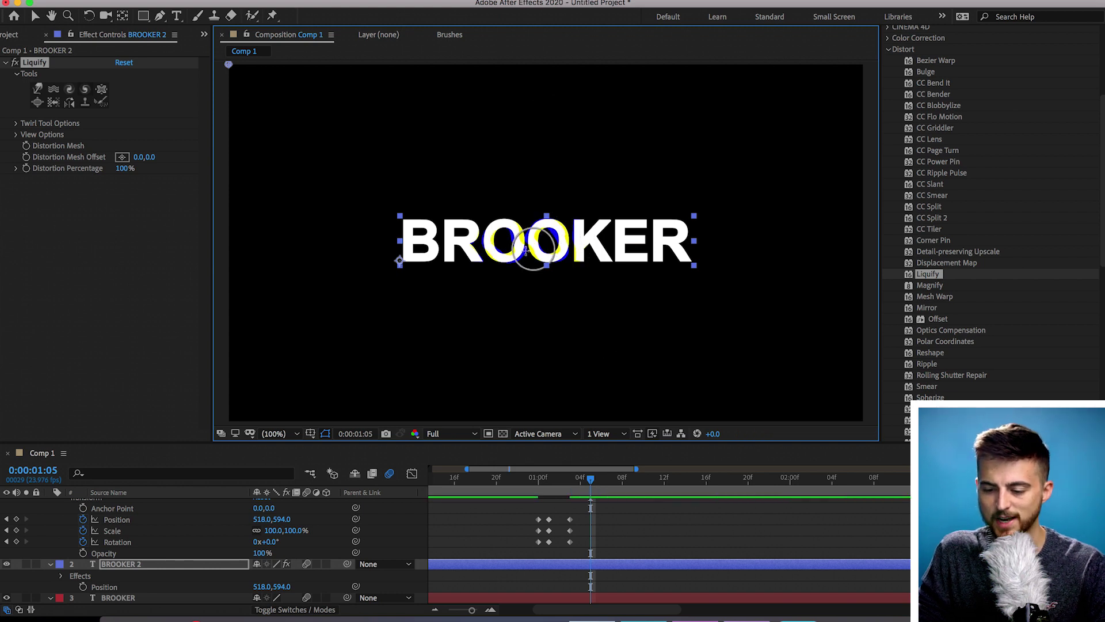
left_click_drag(703, 231, 671, 242)
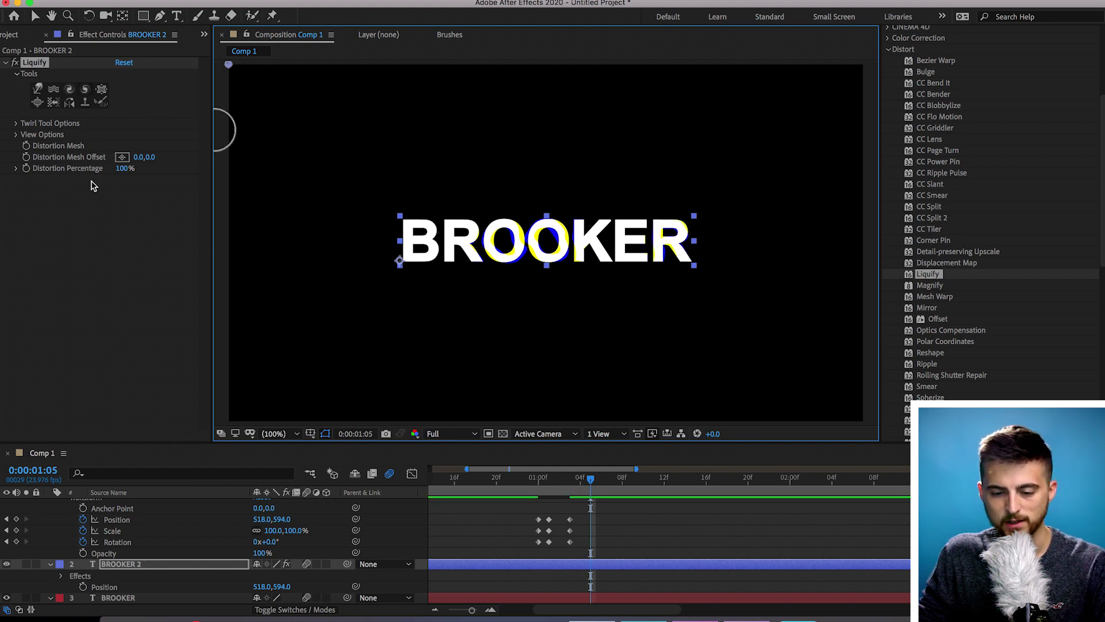
Keyframe the Liquify Distortion Percentage at 0% on 0:00:01:05 and at 200% on 0:00:01:06
left_click_drag(122, 170, 1, 200)
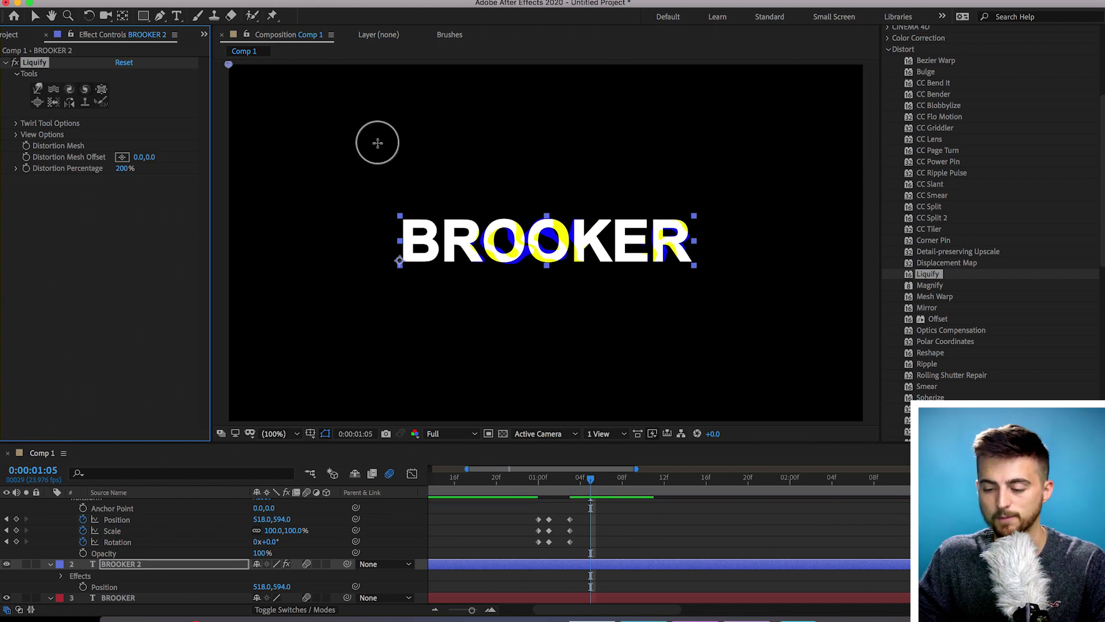
scroll(660, 562, "down", 1)
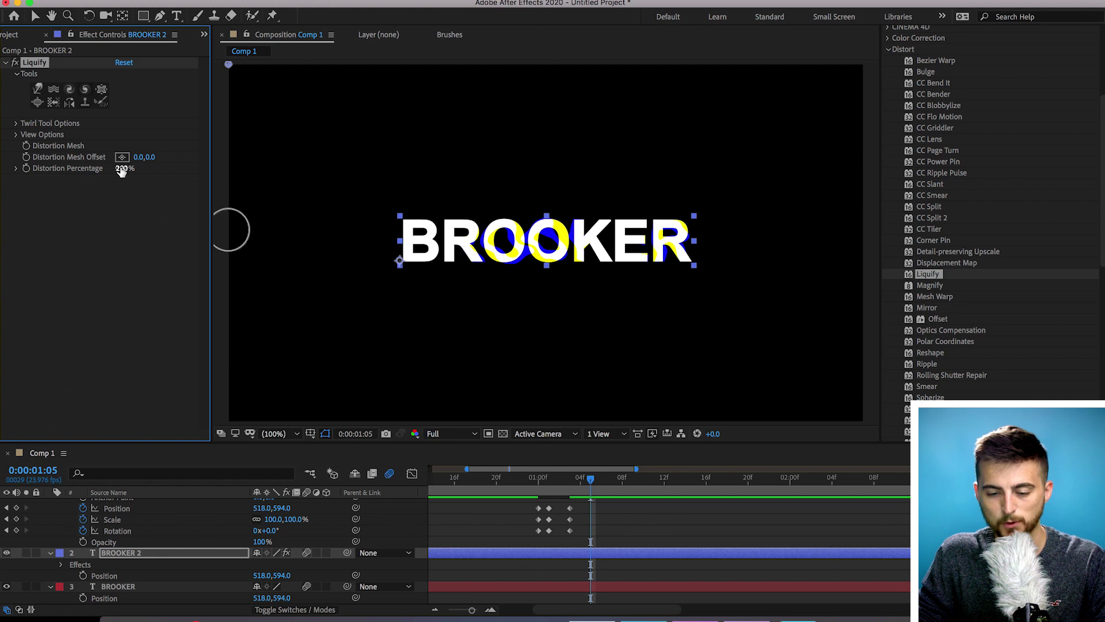
left_click_drag(1, 188, 0, 188)
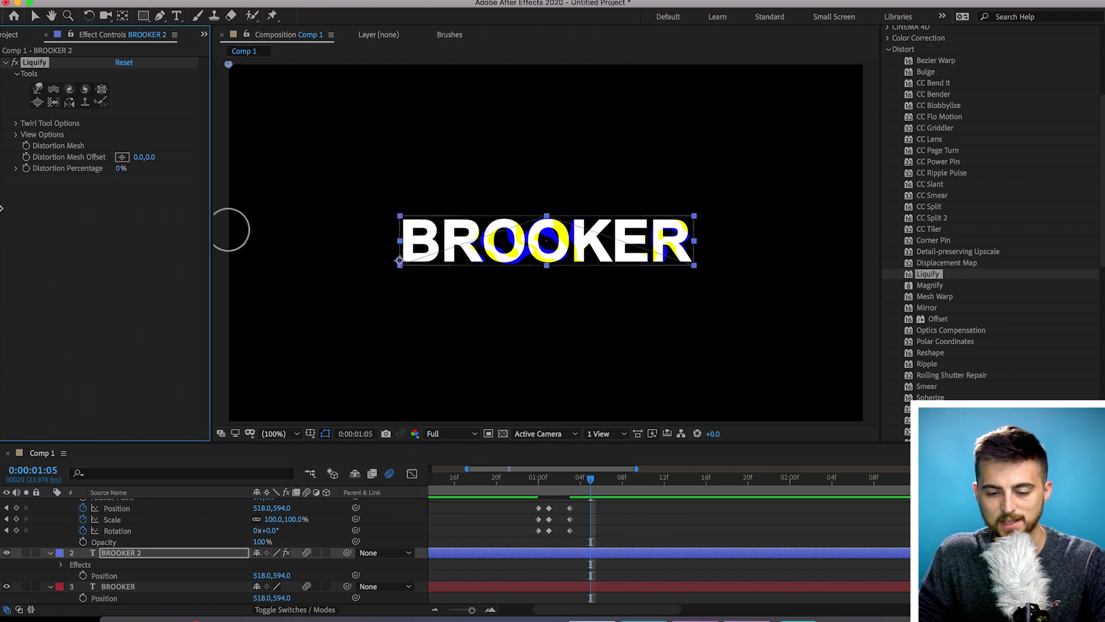
left_click(26, 168)
left_click(609, 518)
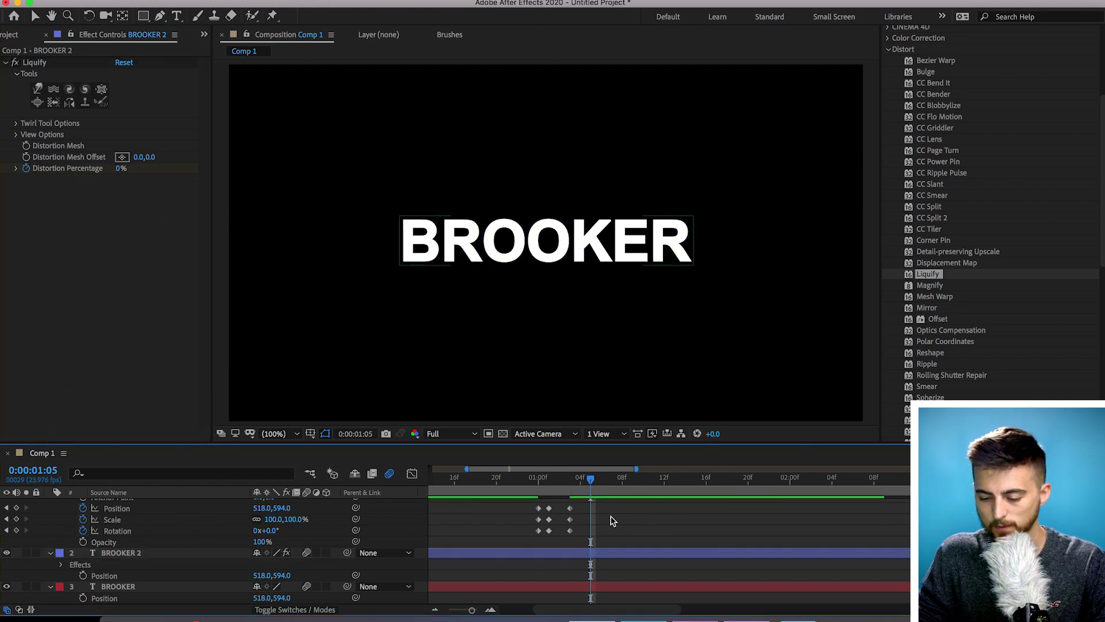
left_click_drag(597, 483, 602, 484)
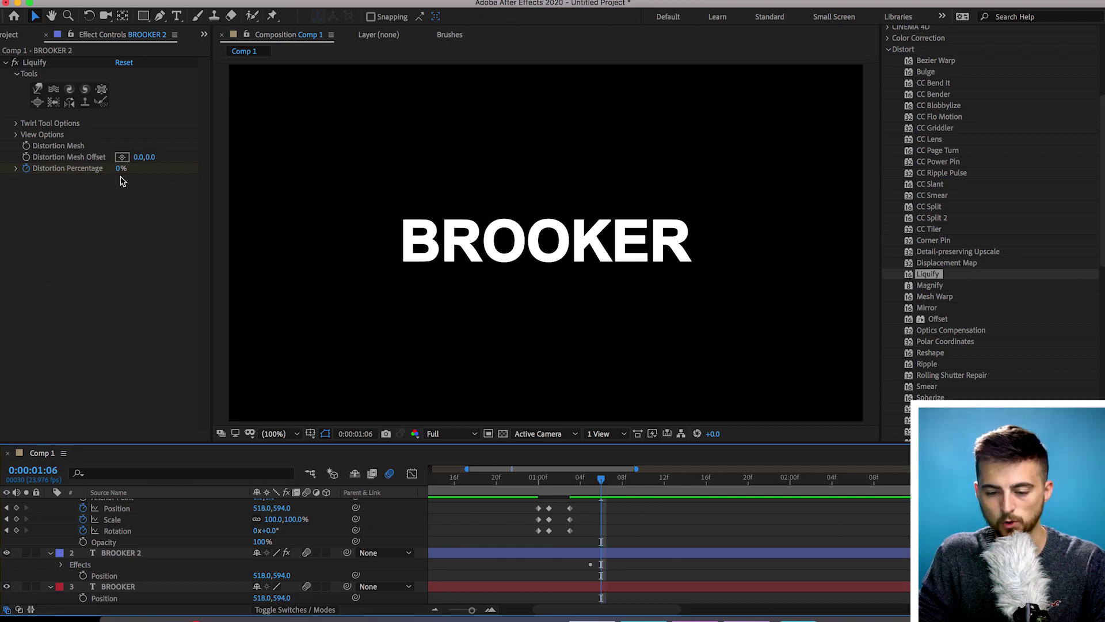
left_click_drag(120, 172, 339, 146)
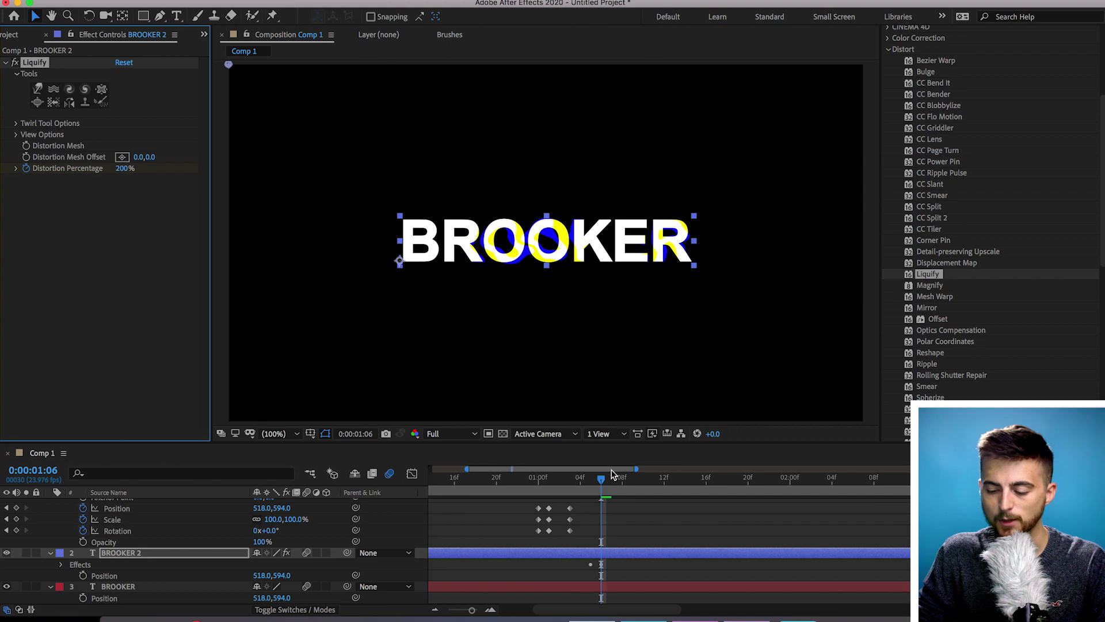
Set the Distortion Percentage back to 0% at 0:00:01:08 and play the animation from 0:00:01:04
left_click_drag(602, 483, 623, 482)
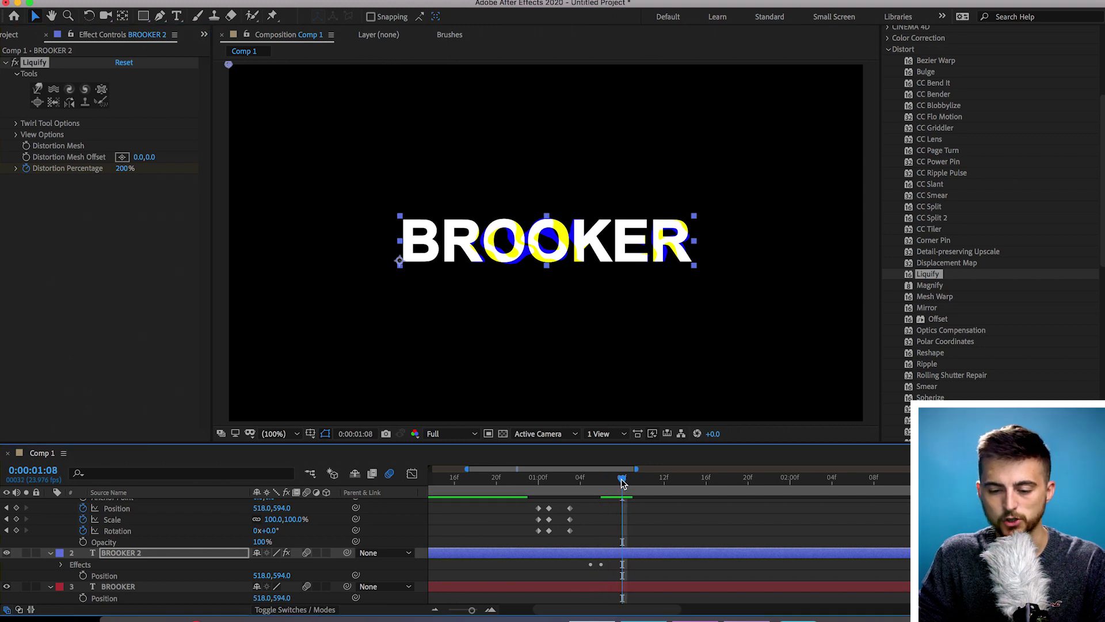
left_click(125, 168)
type("0")
key("Return")
left_click(581, 484)
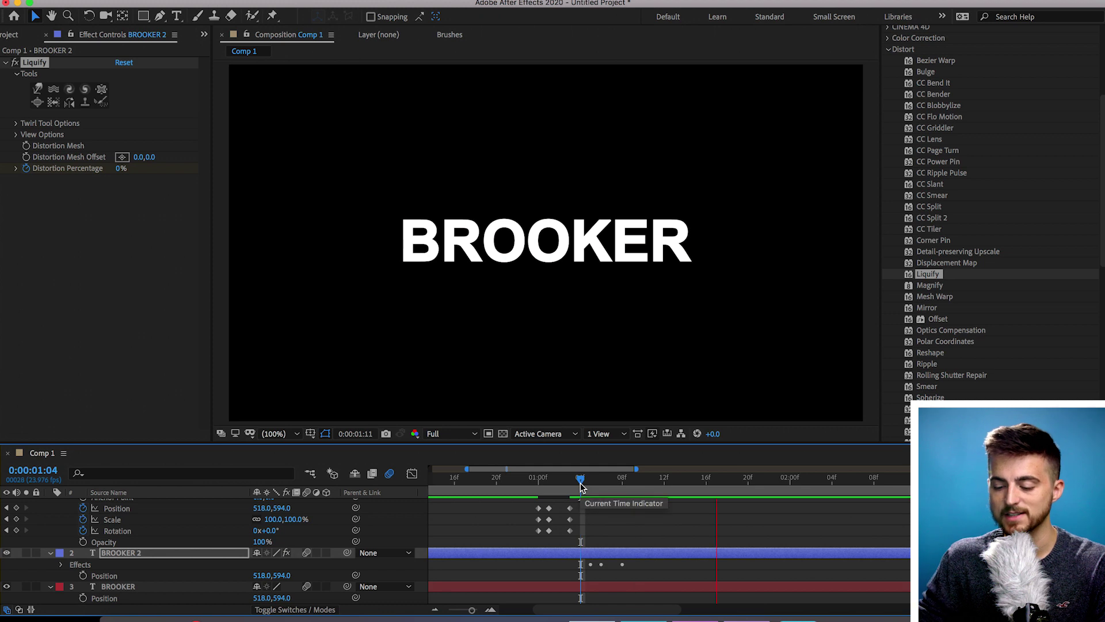
key("space")
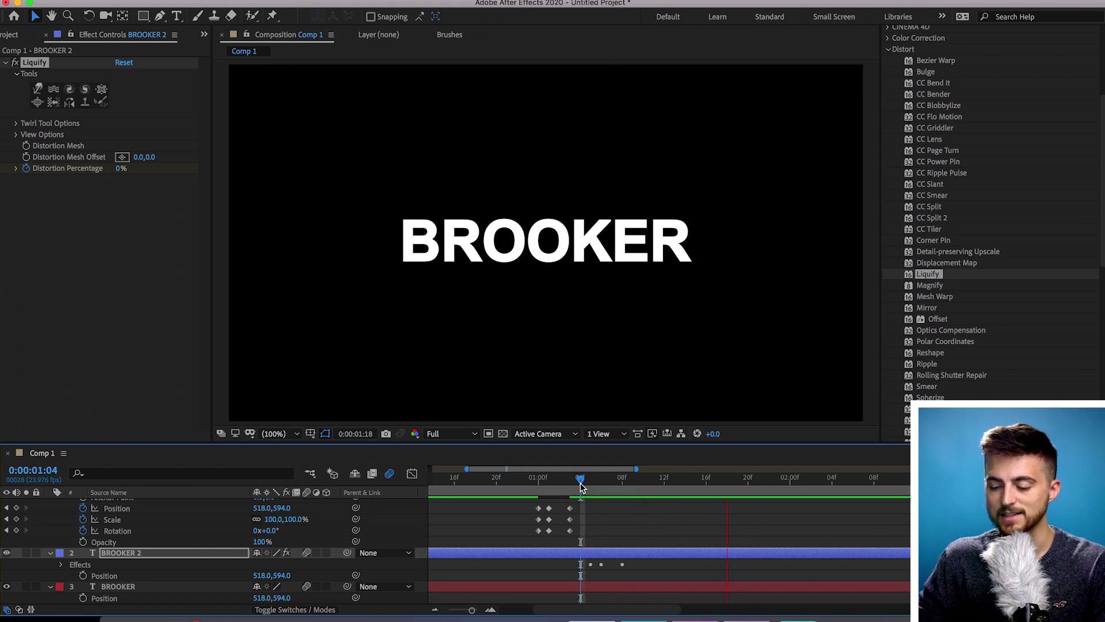
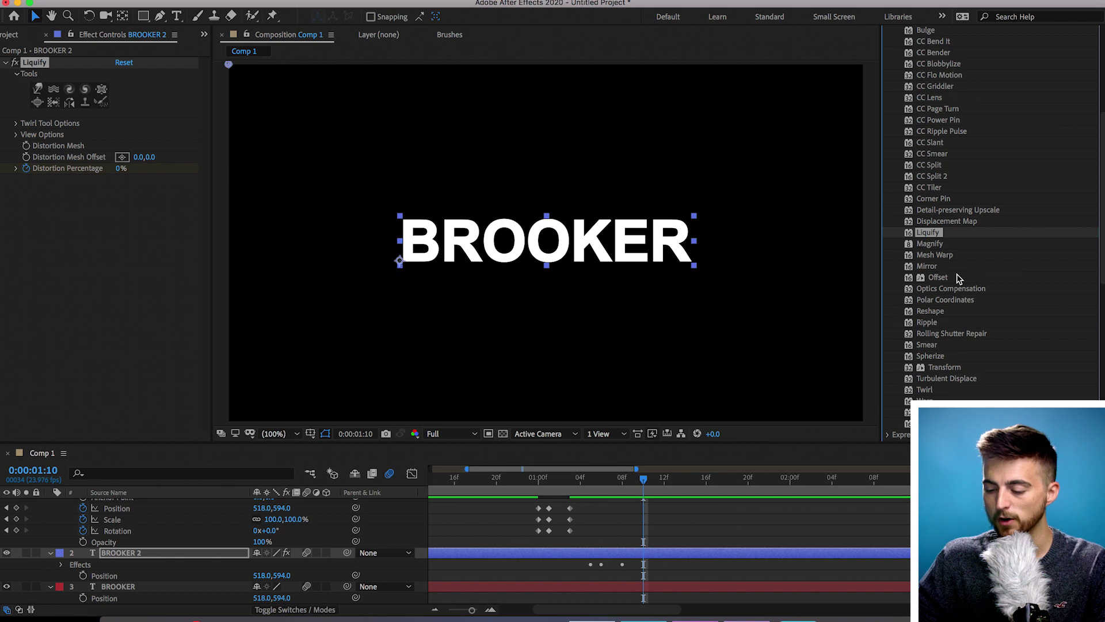
Look through the Transition effects, including Card Wipe, CC Grid Wipe and CC Twister
scroll(958, 278, "up", 2)
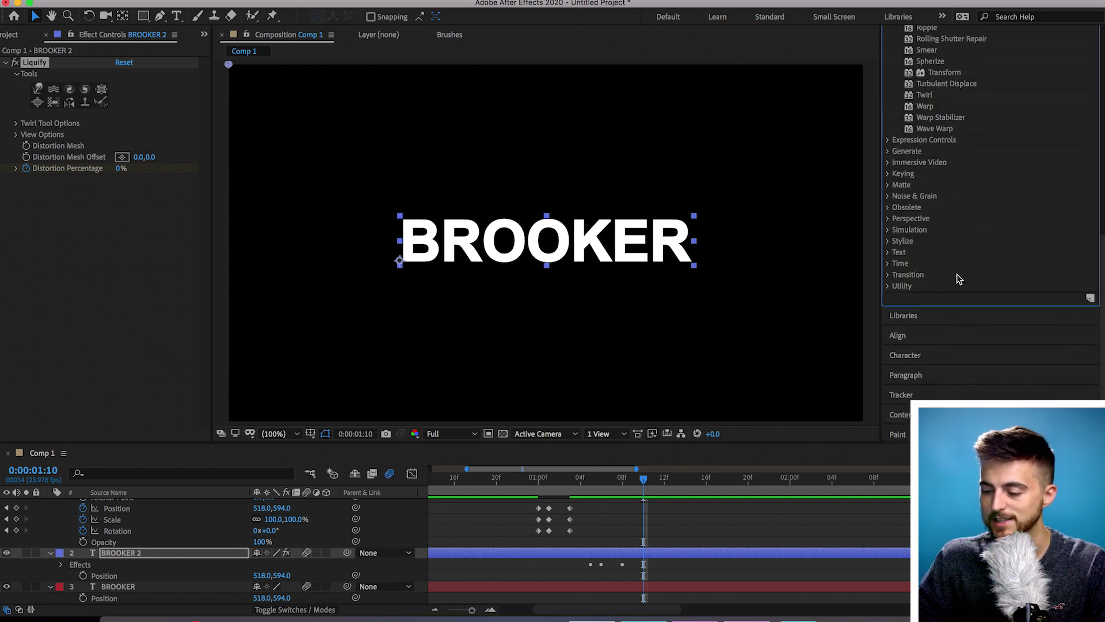
left_click(887, 277)
scroll(930, 261, "down", 2)
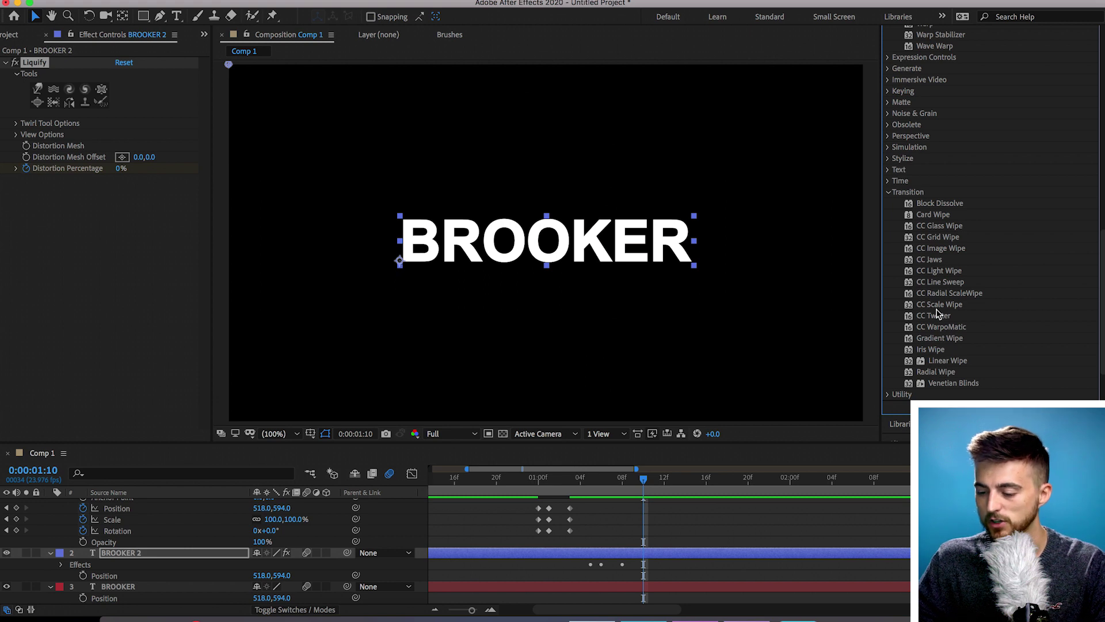
left_click(951, 204)
left_click(938, 214)
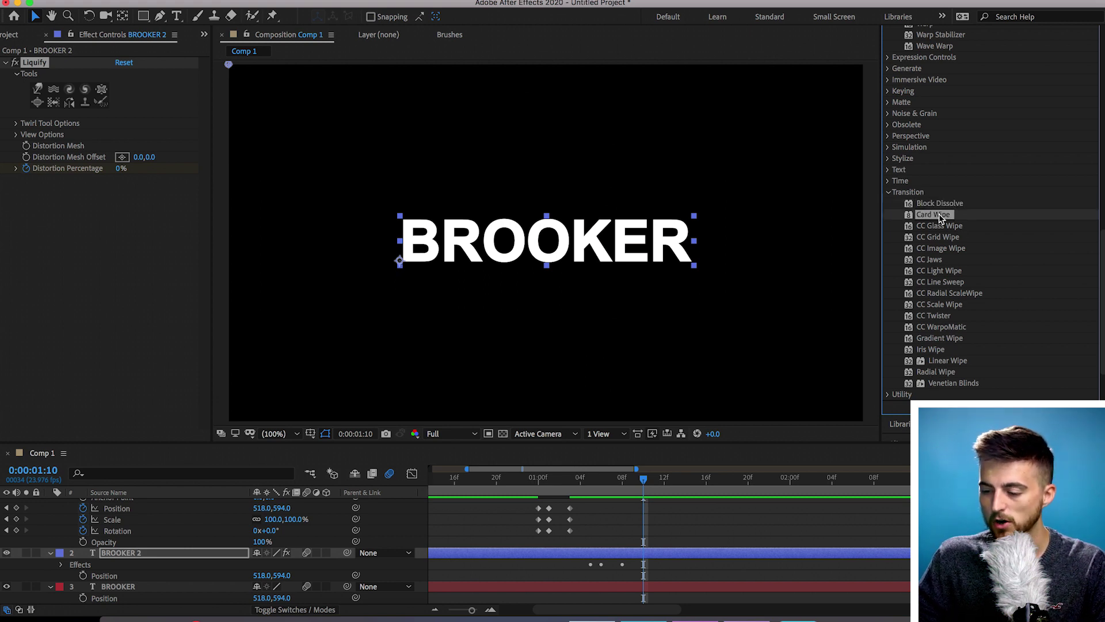
left_click(944, 238)
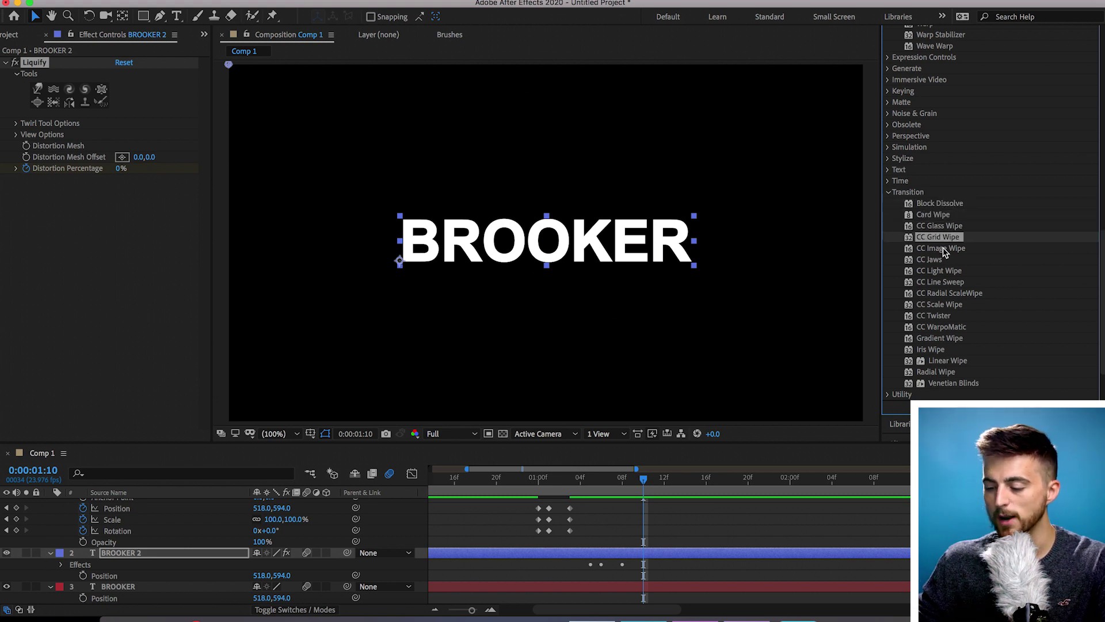
left_click(934, 316)
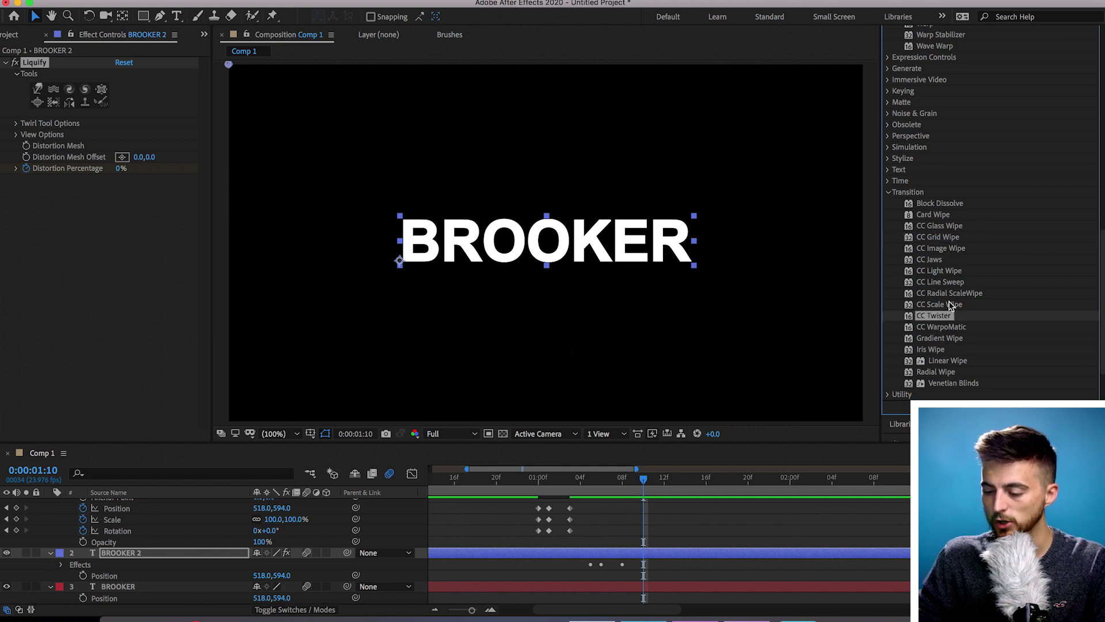
Apply CC Twister to the red text layer and keyframe its Completion at 0% on 0:00:01:11
left_click(663, 481)
left_click(676, 587)
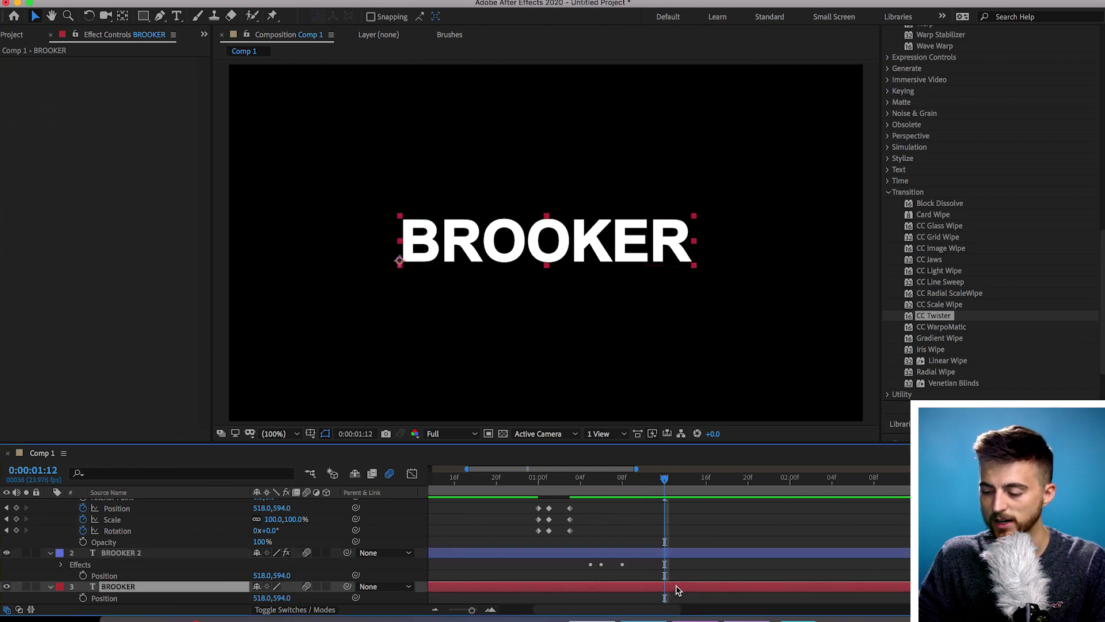
left_click_drag(936, 320, 720, 593)
left_click(653, 483)
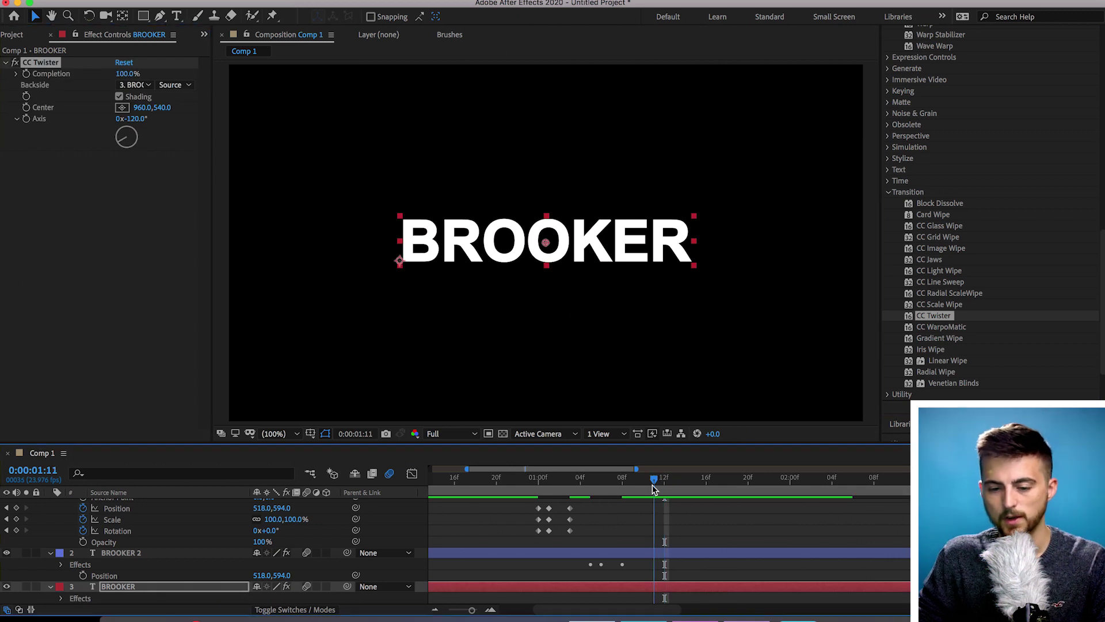
left_click(48, 64)
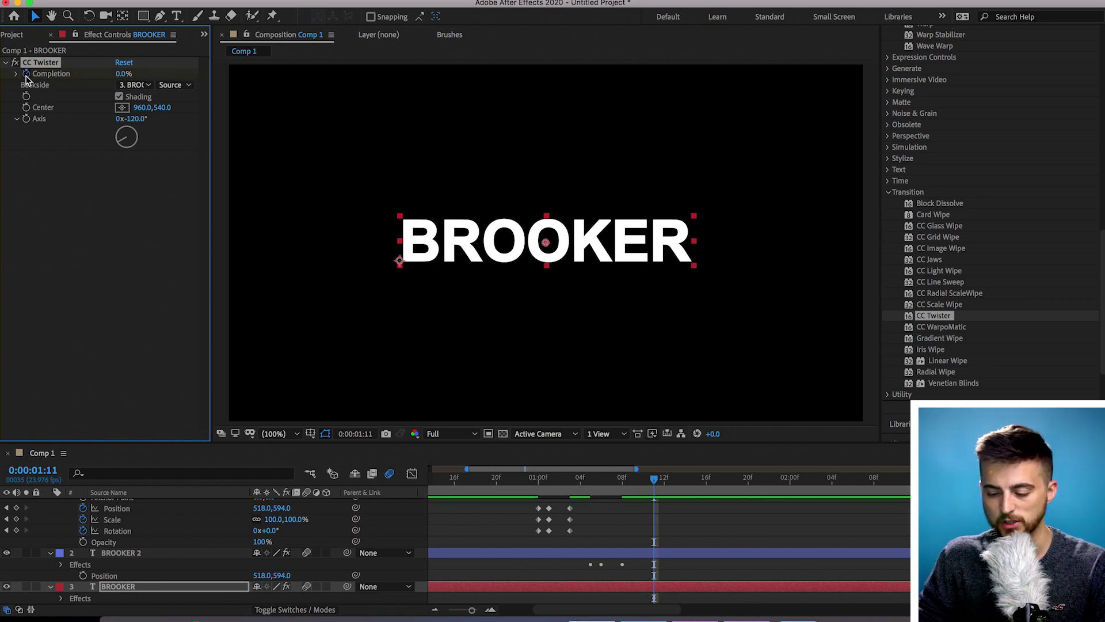
Keyframe the CC Twister Completion at 53% on 0:00:01:13 and 0% on 0:00:01:15, and play the animation from 0:00:01:11
left_click_drag(654, 485, 671, 477)
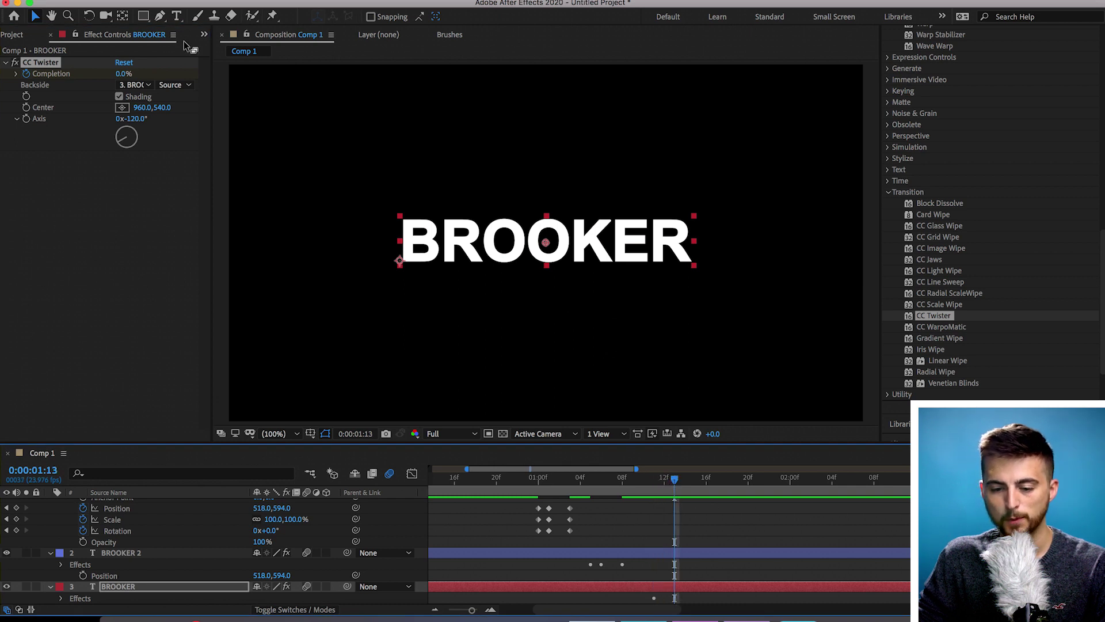
left_click_drag(128, 75, 143, 74)
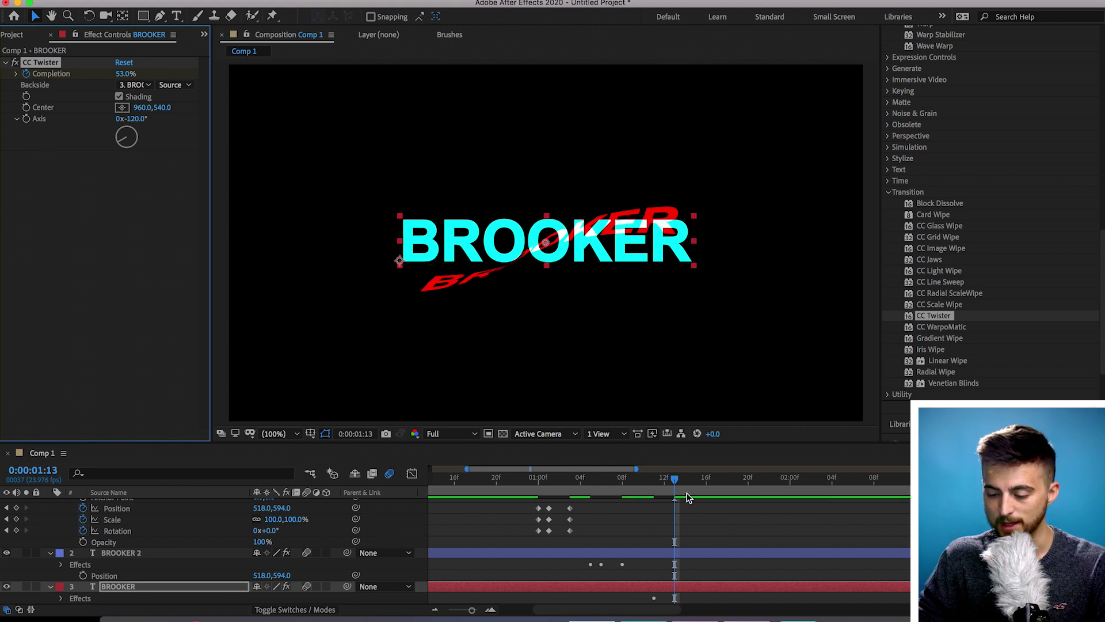
left_click_drag(674, 477, 695, 478)
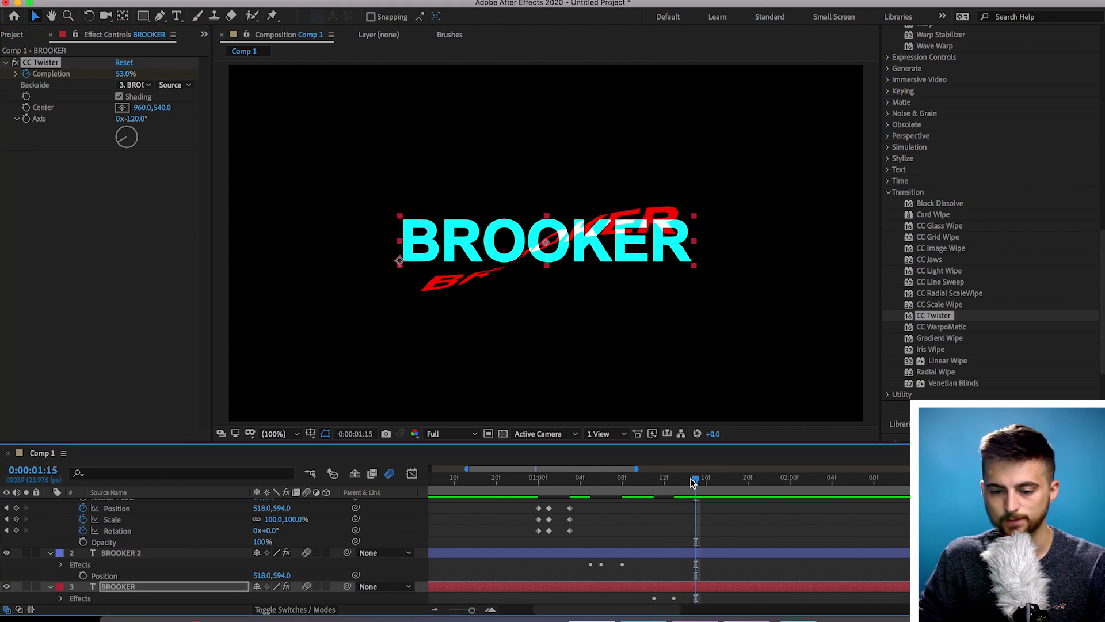
left_click(126, 75)
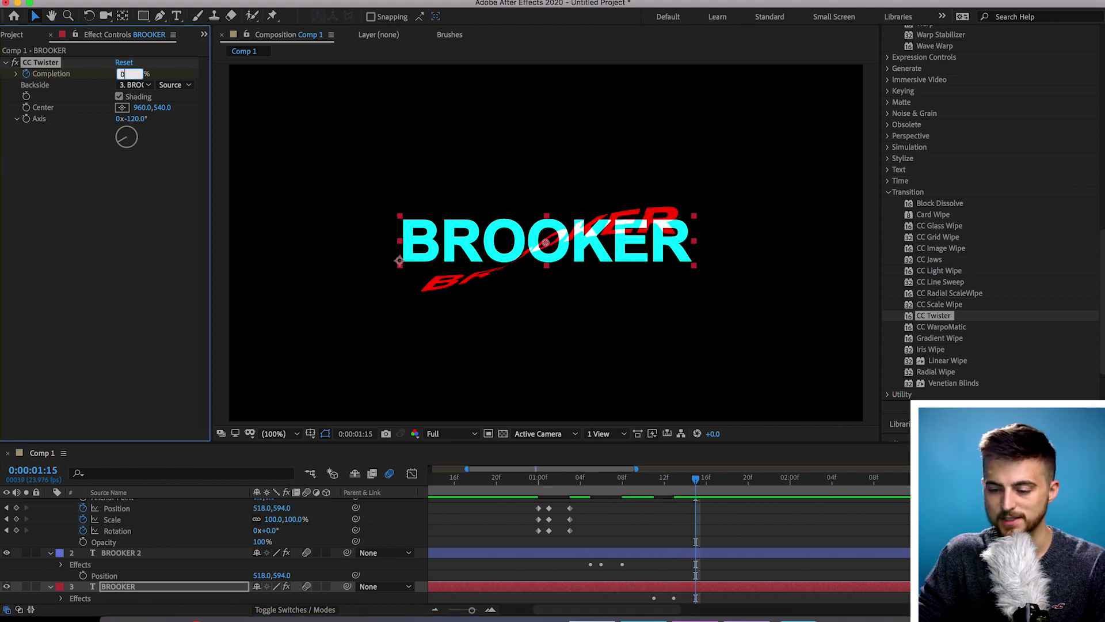
type("0")
key("Return")
left_click(662, 478)
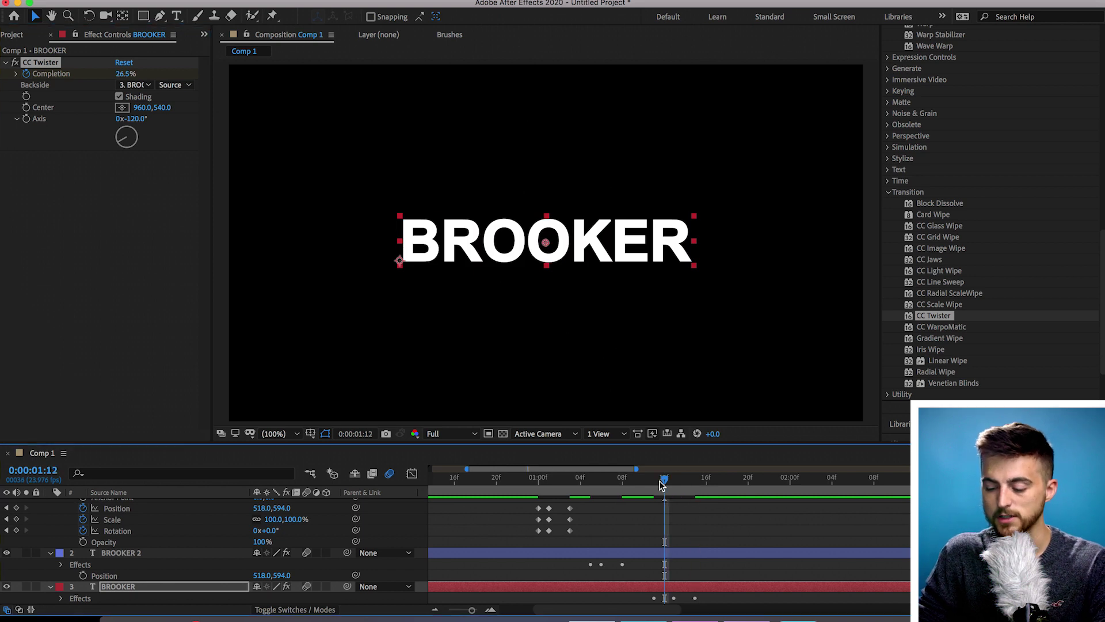
left_click(649, 483)
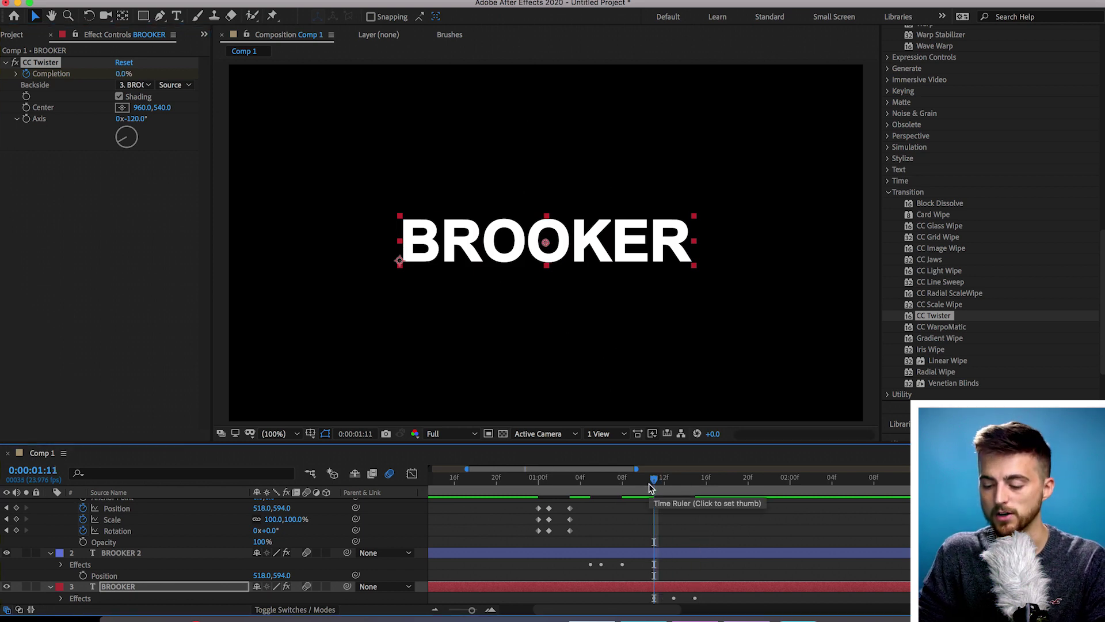
key("F2")
key("space")
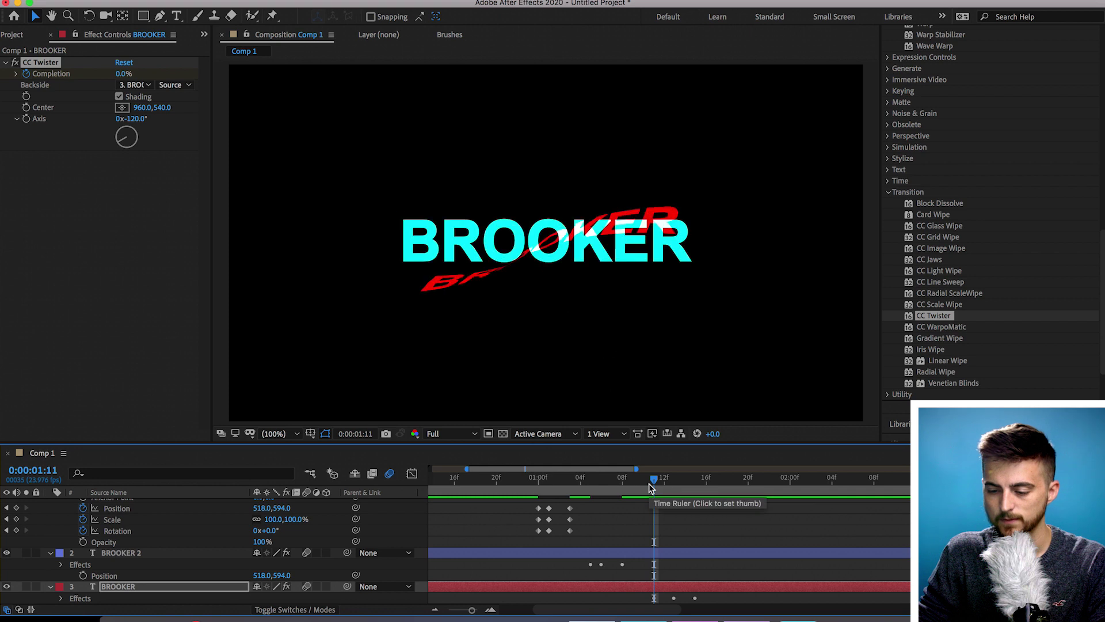
Place the CC Twister Center on the letter B at 594,508 and keyframe it at 0:00:01:11
left_click_drag(650, 486, 672, 488)
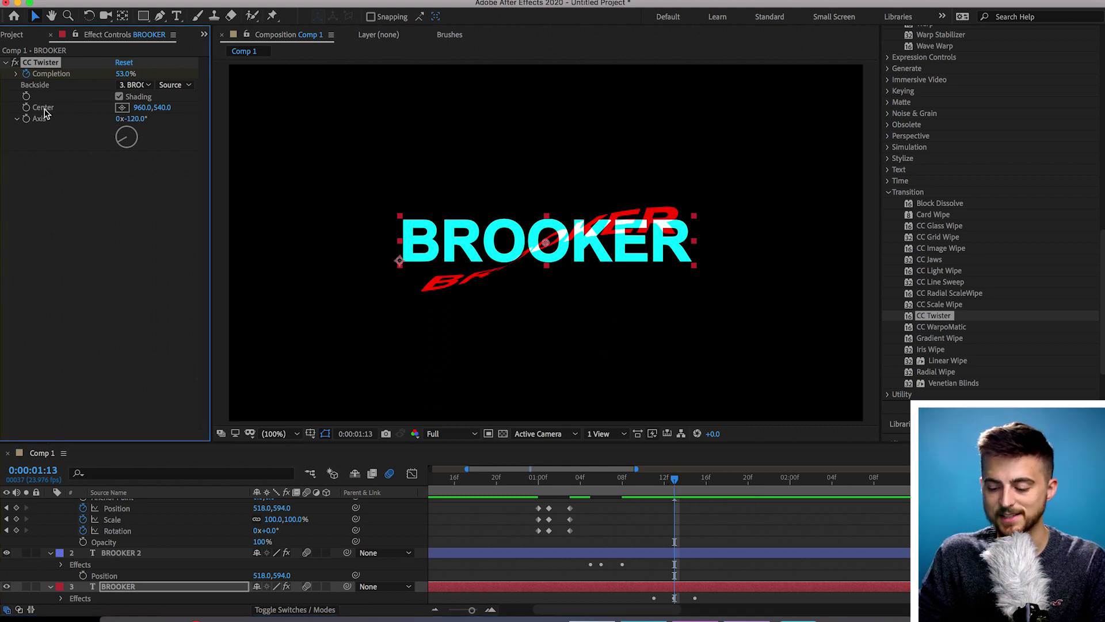
left_click(122, 107)
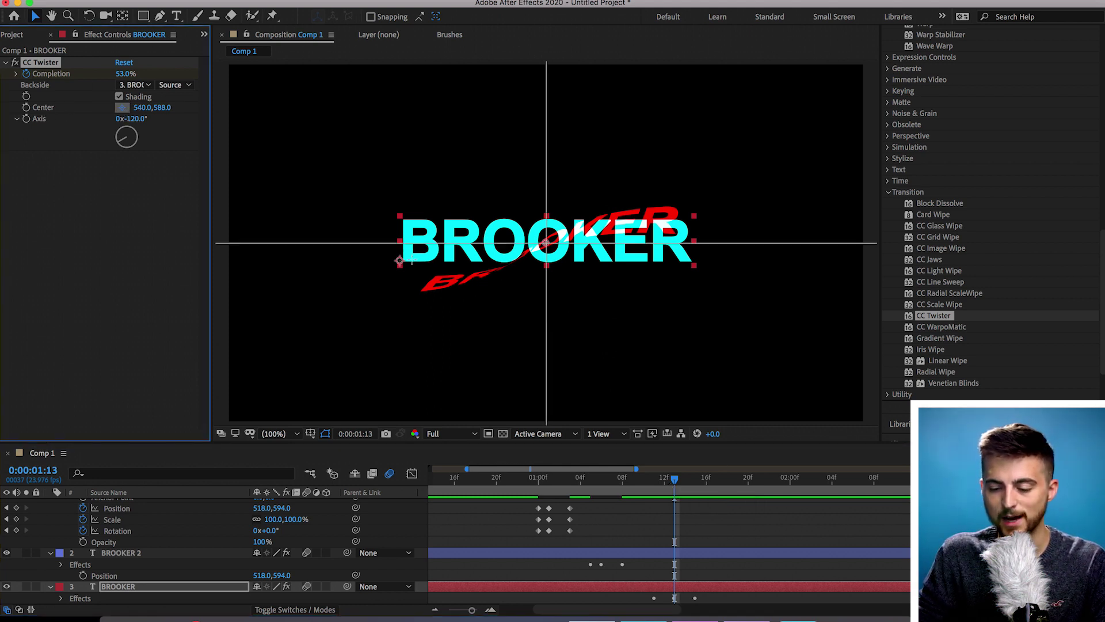
left_click(424, 233)
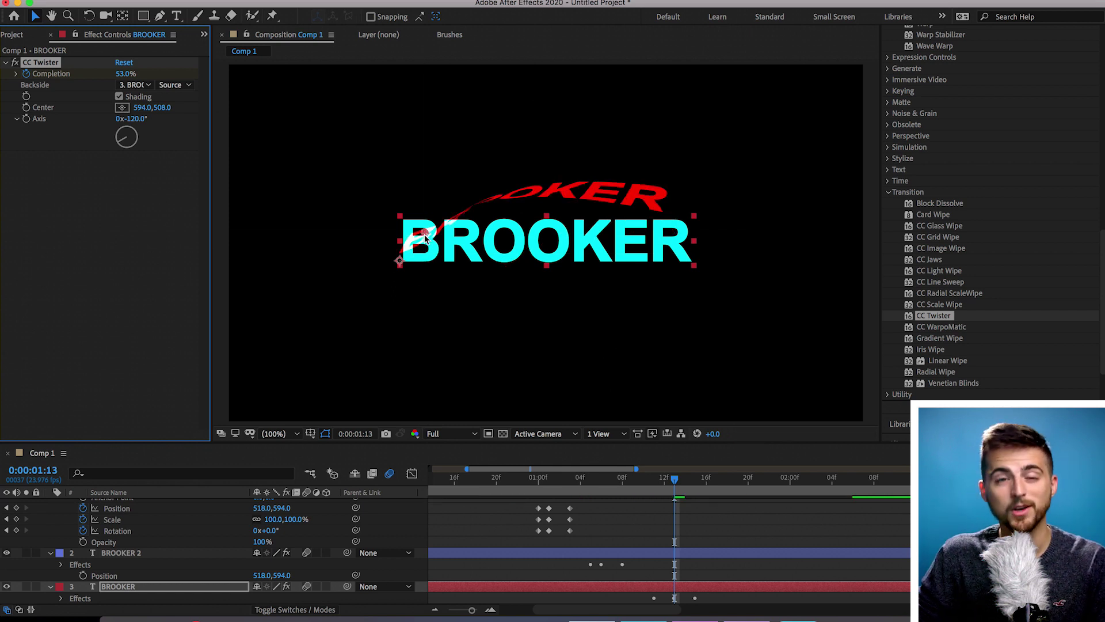
left_click(653, 482)
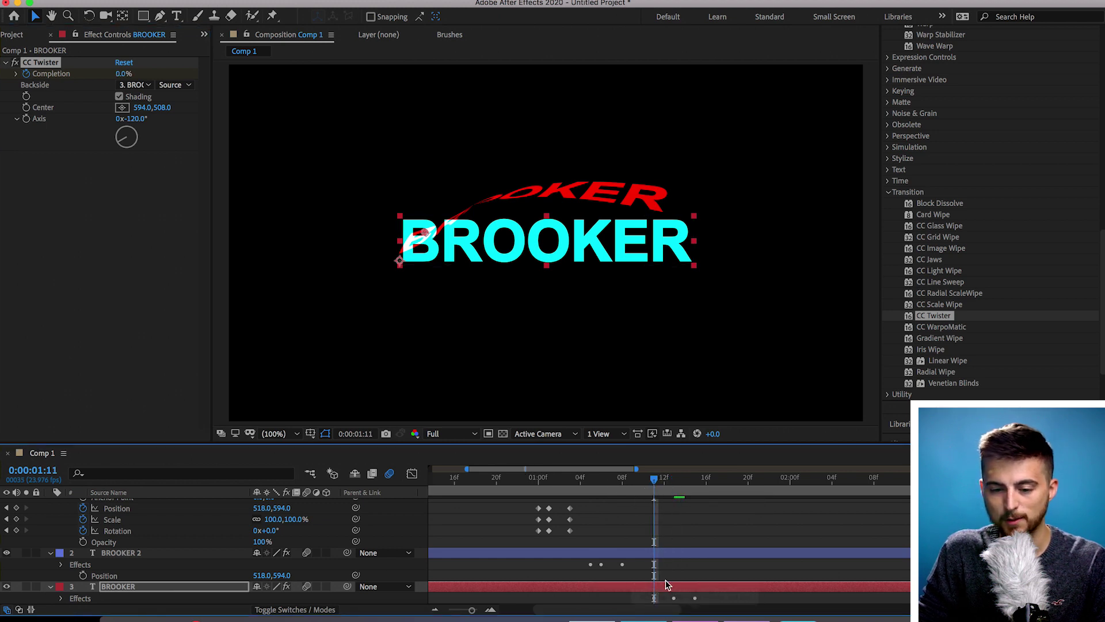
left_click(26, 107)
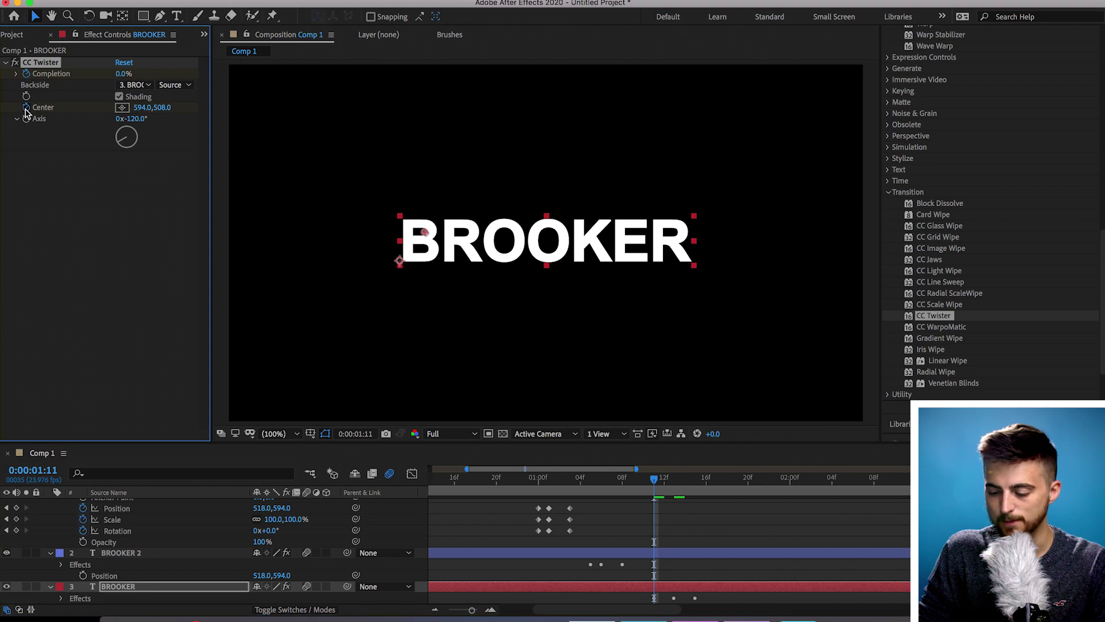
Keyframe the CC Twister Center on the final R at 1316,532 on 0:00:01:15 and play the animation from 0:00:01:11
left_click(694, 479)
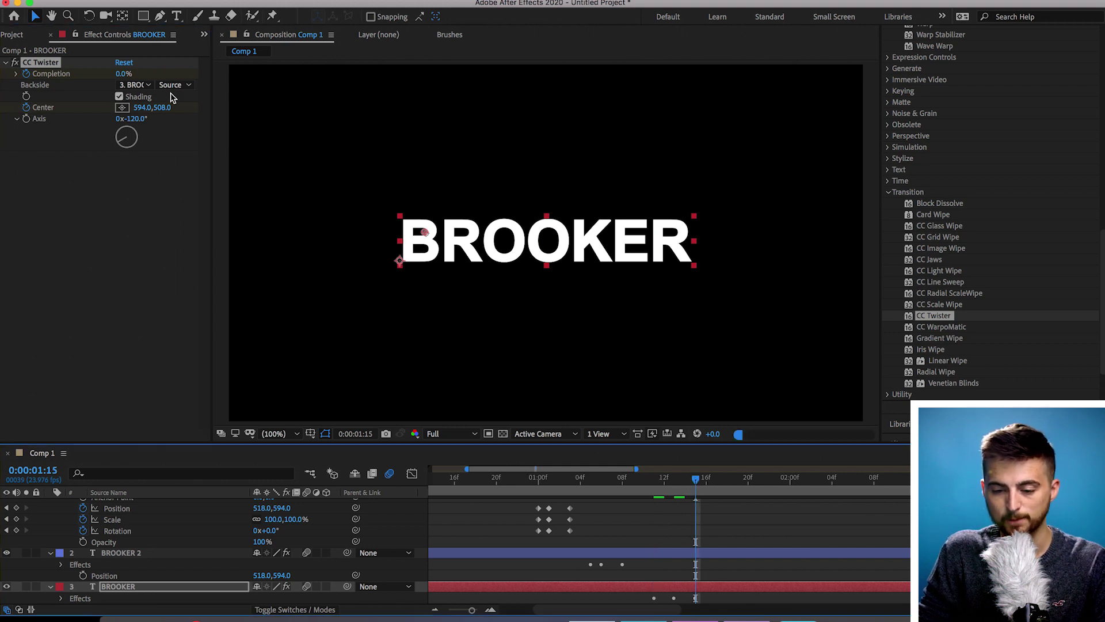
left_click(123, 107)
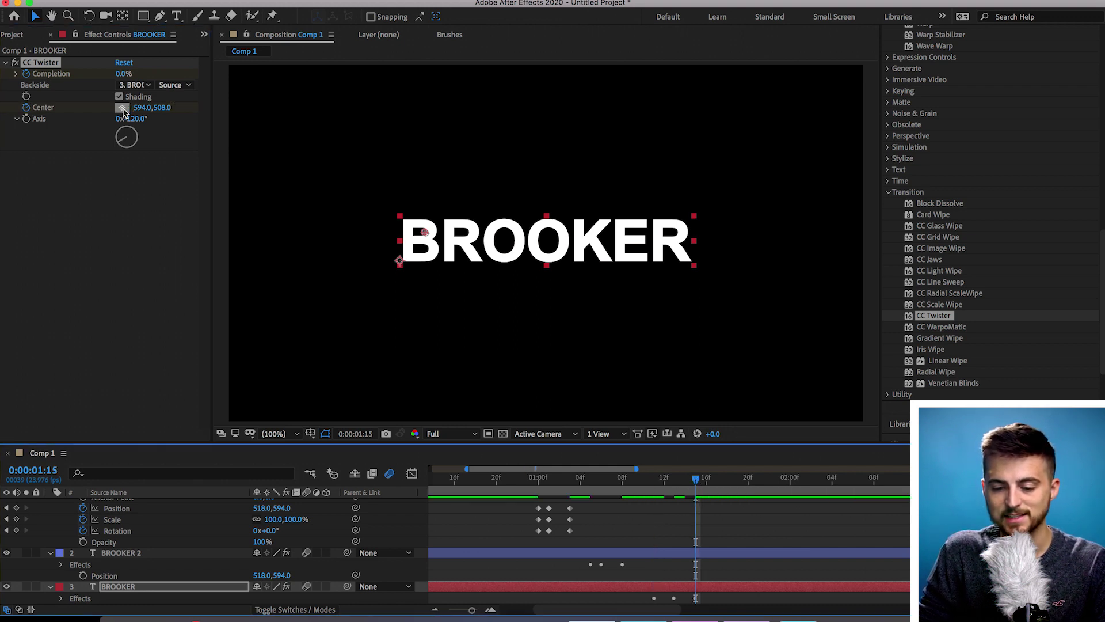
left_click(664, 241)
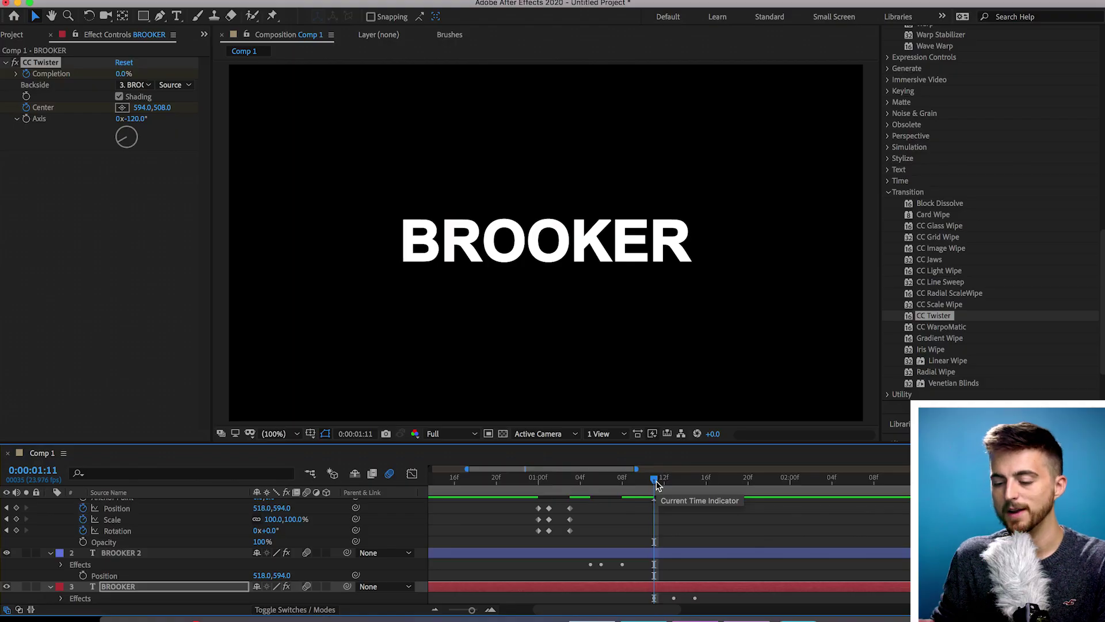
key("space")
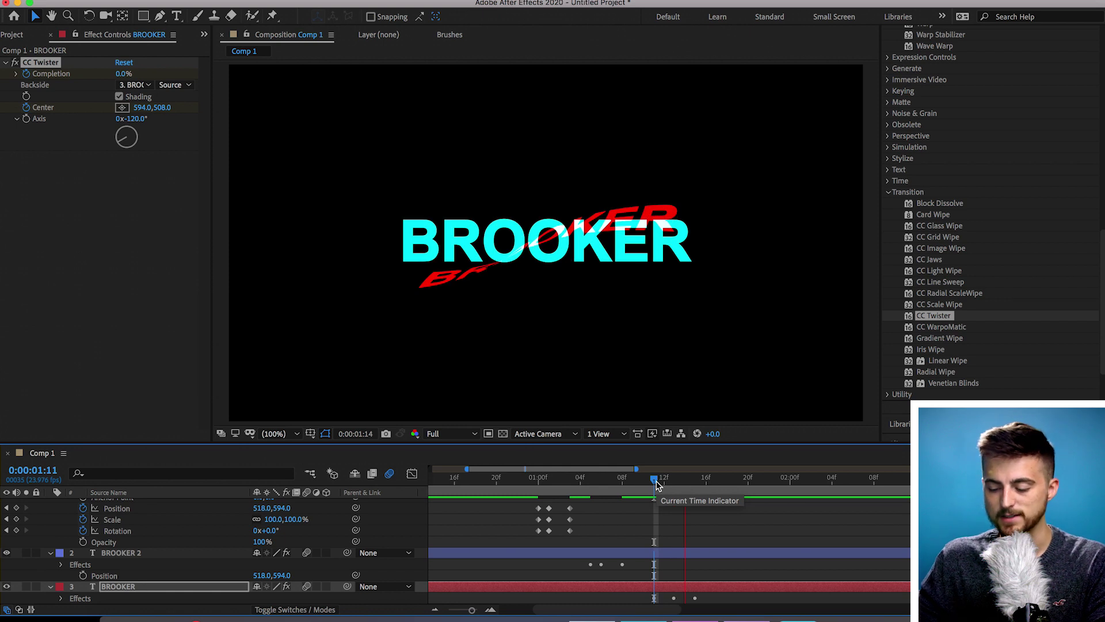
left_click_drag(656, 486, 643, 481)
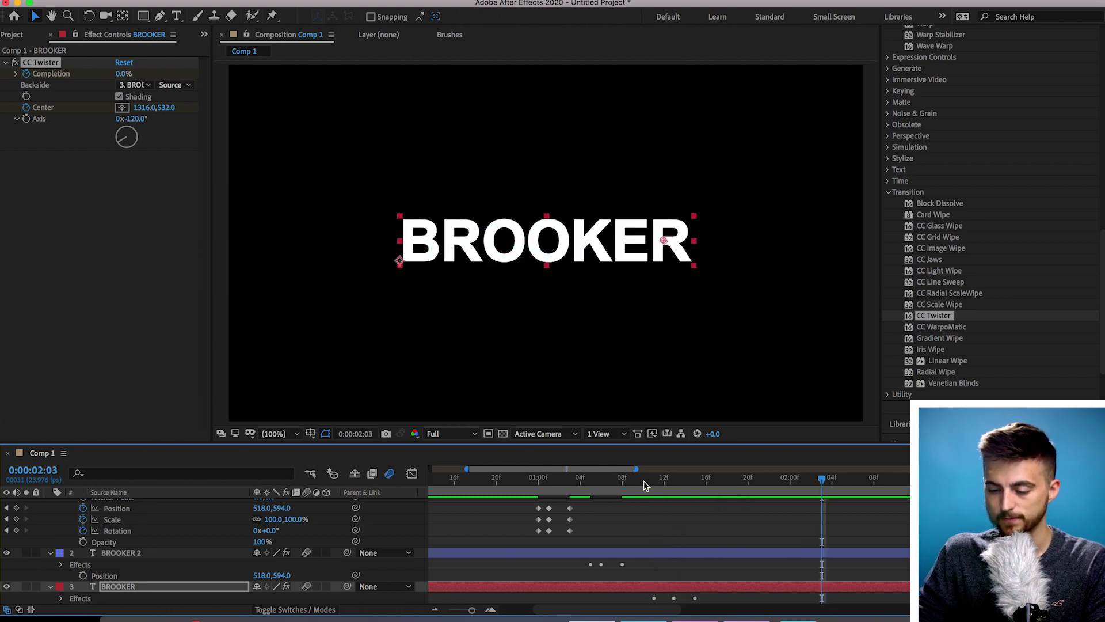
Reveal the red layer's CC Twister keyframes and spread the two Center keyframes to 0:00:01:09 and 0:00:01:16
left_click(674, 480)
left_click(61, 599)
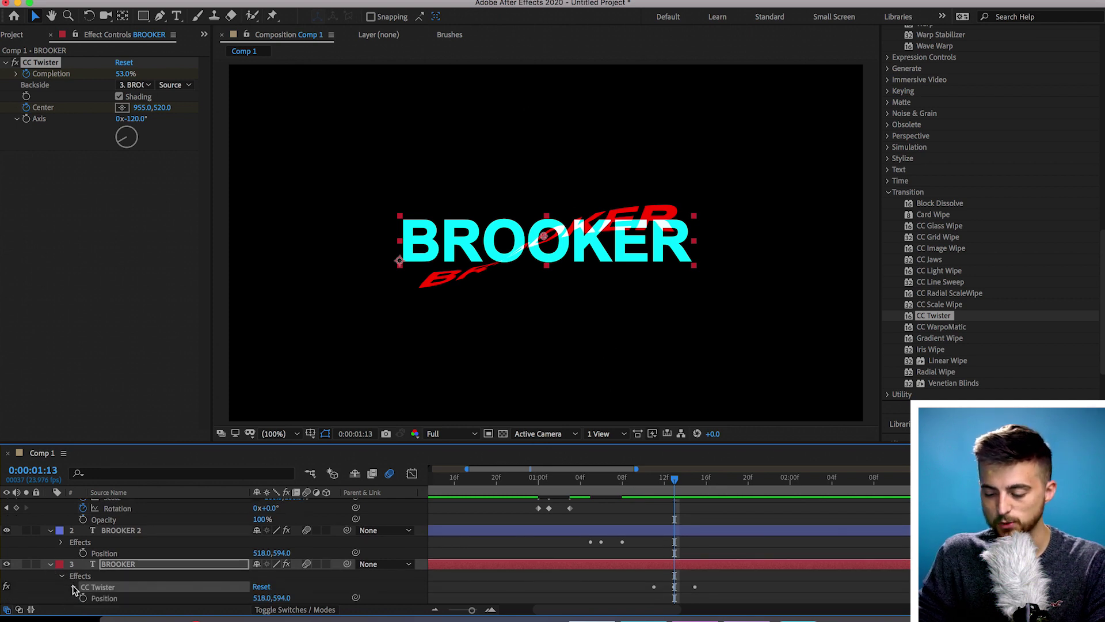
left_click(73, 586)
left_click(671, 579)
left_click_drag(653, 575, 633, 576)
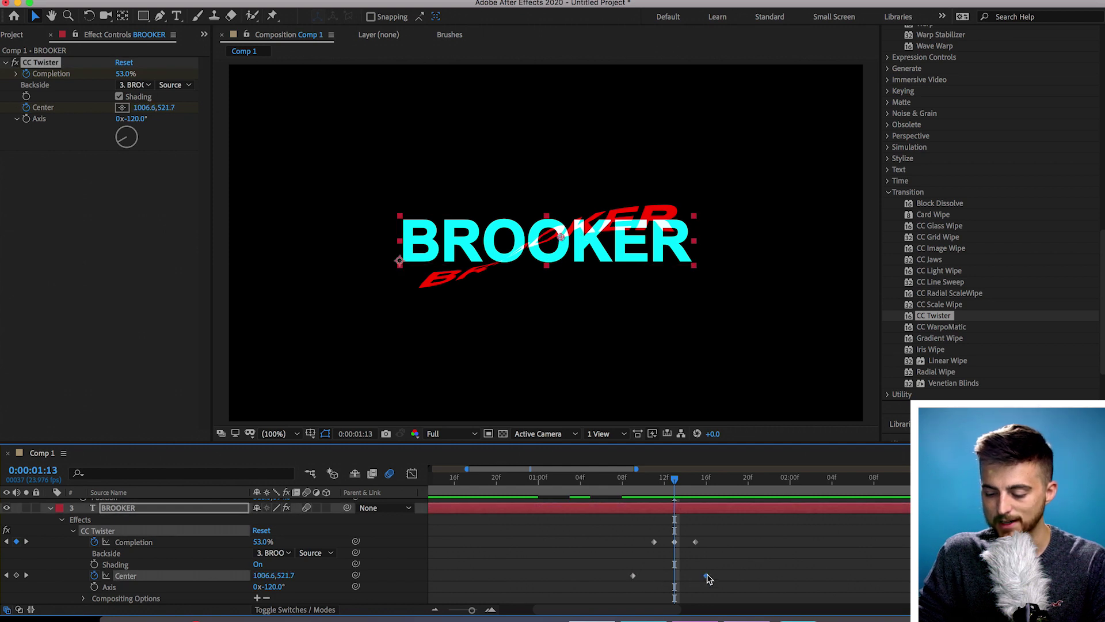
Move the first CC Twister Completion keyframe to 0:00:01:09 to line up with the first Center keyframe
left_click(697, 543)
left_click_drag(657, 543, 633, 546)
scroll(633, 548, "up", 5)
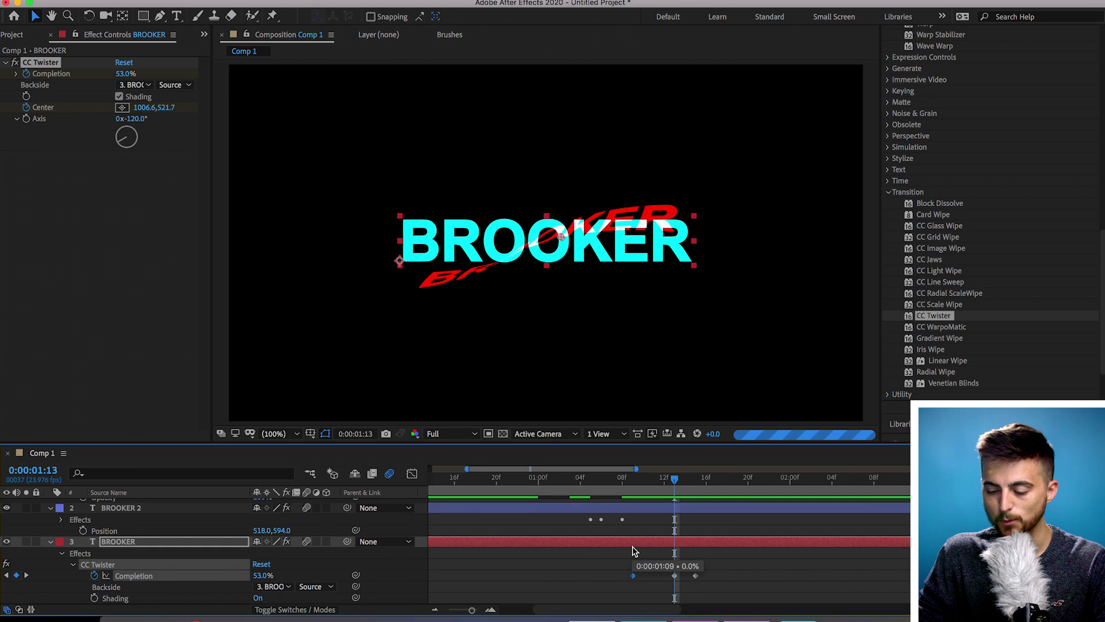
Shift all the CC Twister keyframes earlier so the first ones sit at 0:00:00:23, and play the animation from 0:00:00:18
left_click(550, 485)
scroll(557, 552, "down", 5)
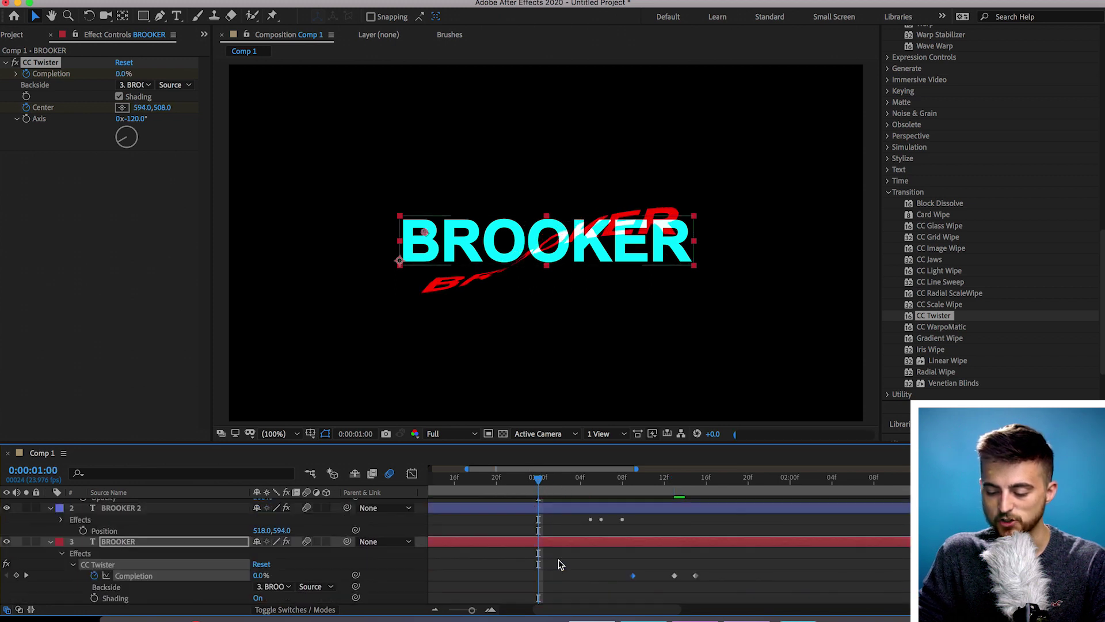
left_click_drag(611, 535, 742, 590)
left_click_drag(633, 575, 529, 576)
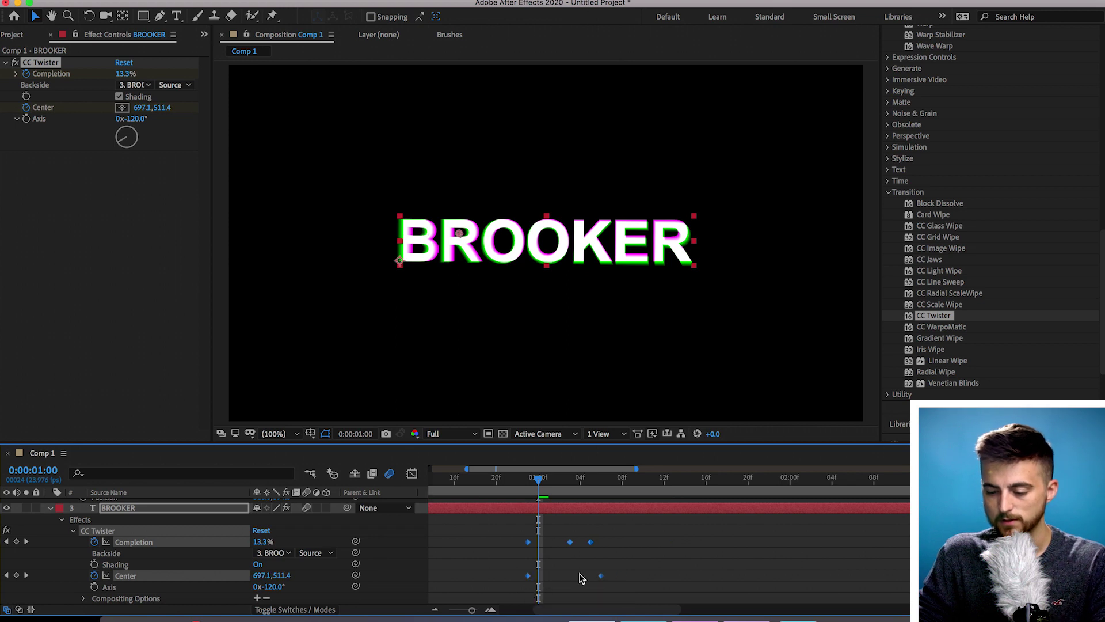
key("space")
left_click(479, 482)
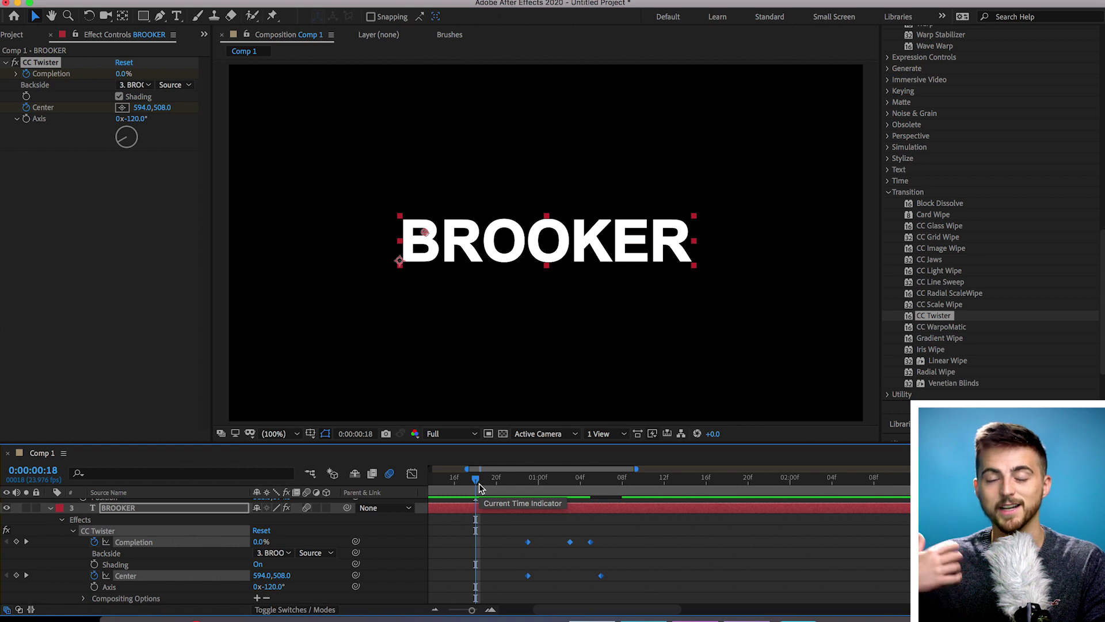
key("space")
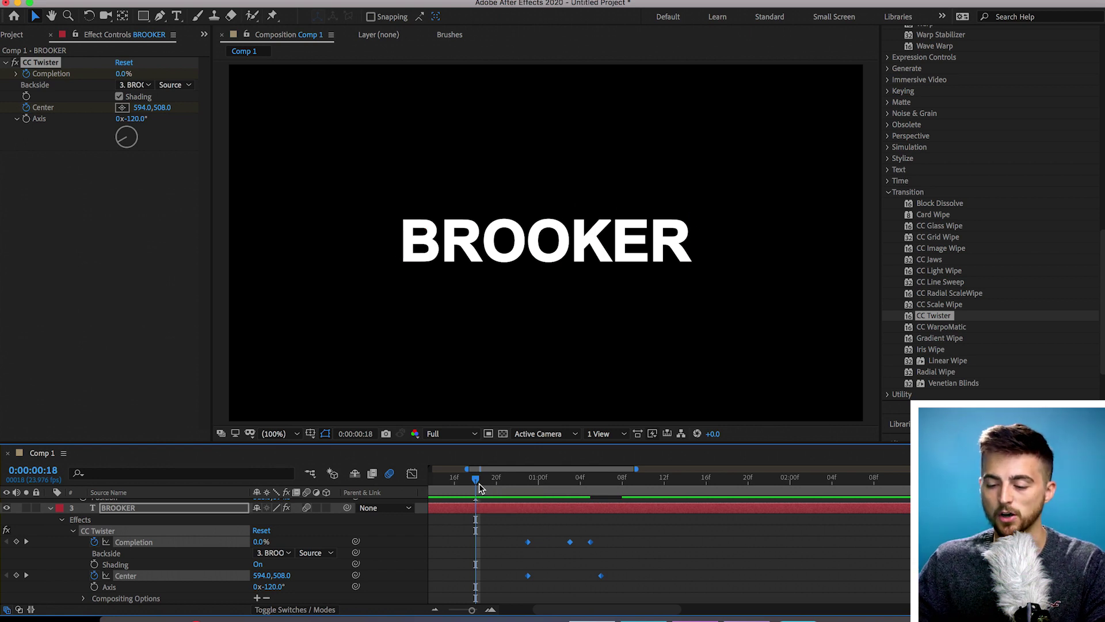